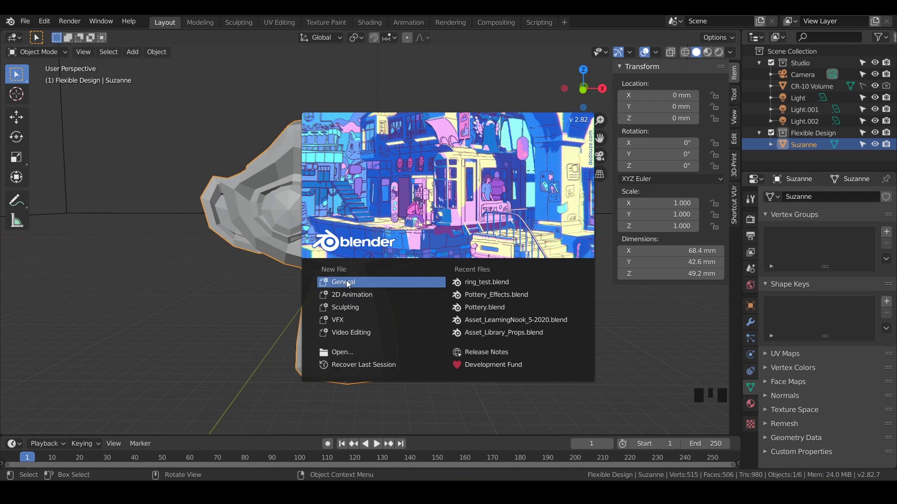
Close the splash screen and save the scene as Custom_Ring.blend in the 05_RINGS Blender folder.
left_click(405, 252)
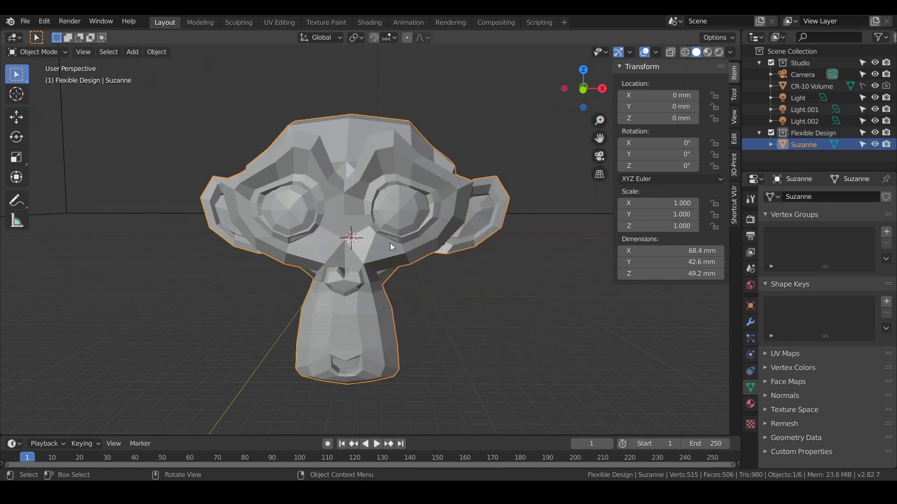
left_click(26, 22)
left_click(44, 107)
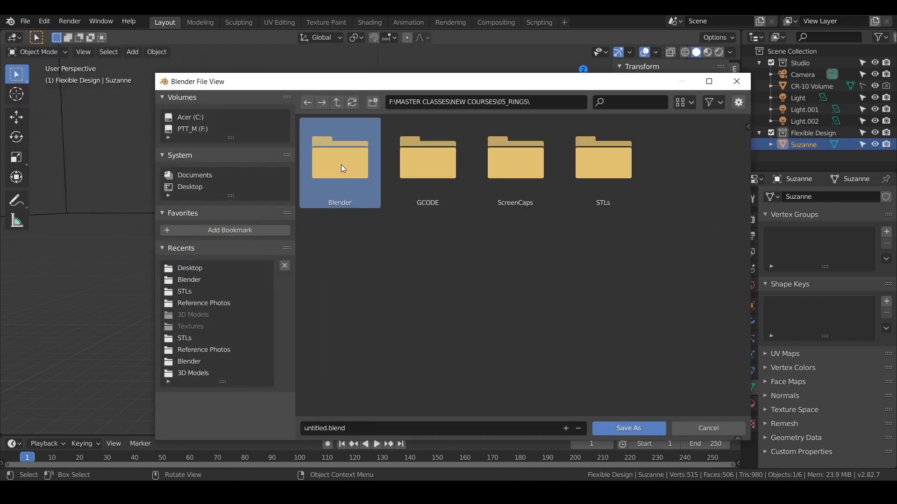
double_click(340, 164)
left_click(347, 428)
type("Custom_Ring")
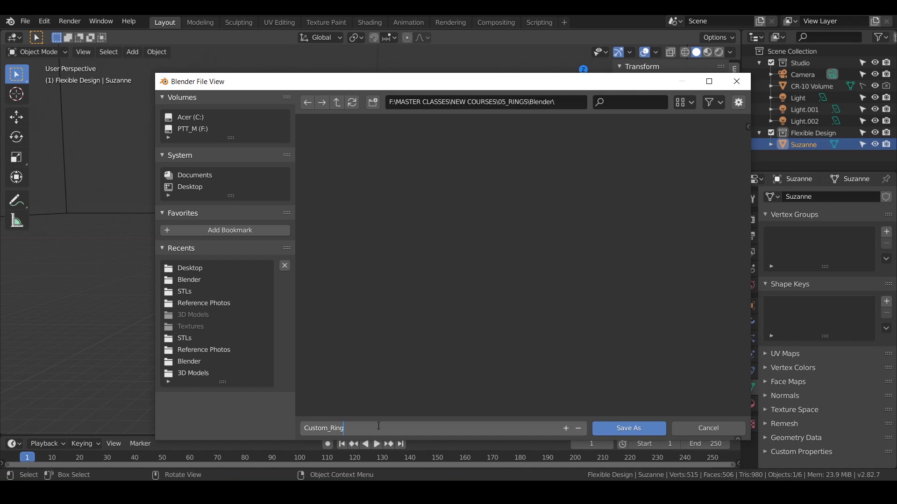
left_click(623, 429)
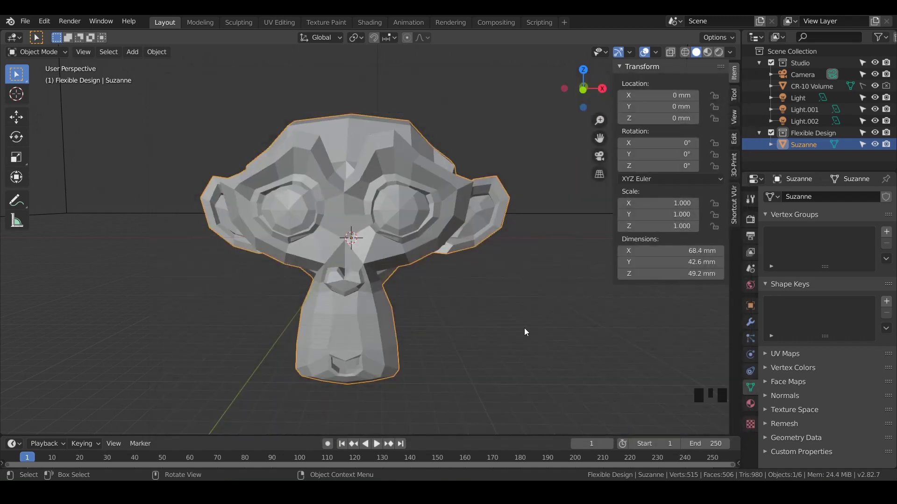
Delete the Suzanne monkey from the scene.
left_click(384, 216)
key("x")
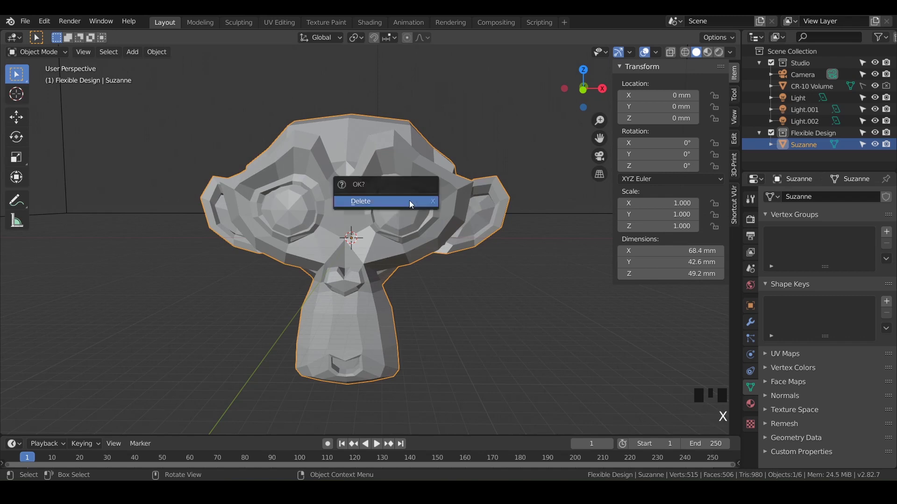
left_click(409, 200)
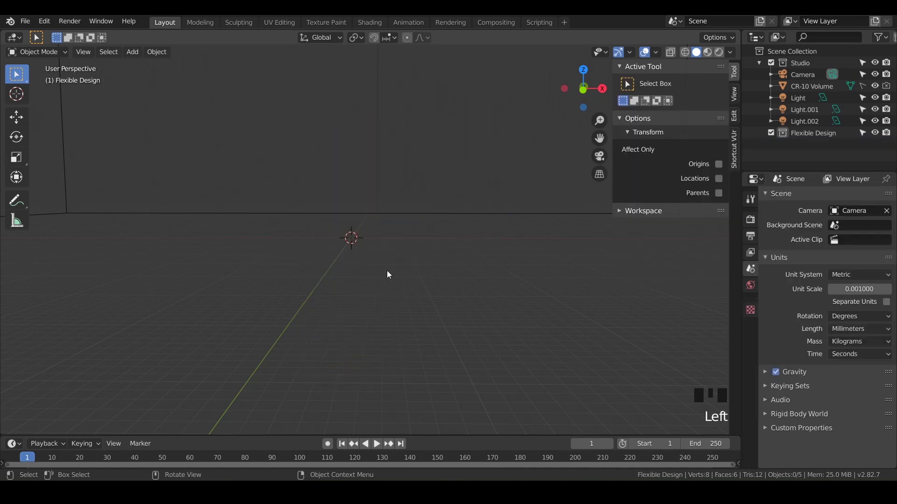
Make Flexible Design the active collection and bring up the Add menu's Mesh list.
left_click(810, 133)
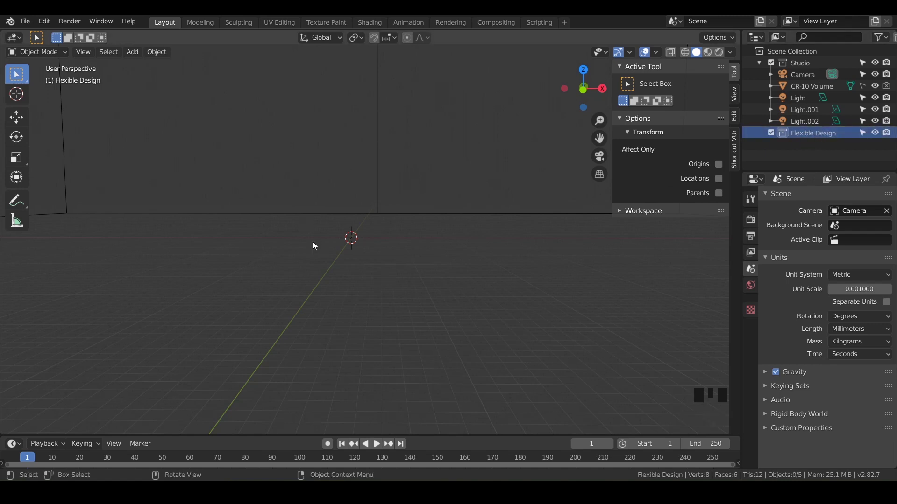
key("shift+a")
mouse_move(324, 257)
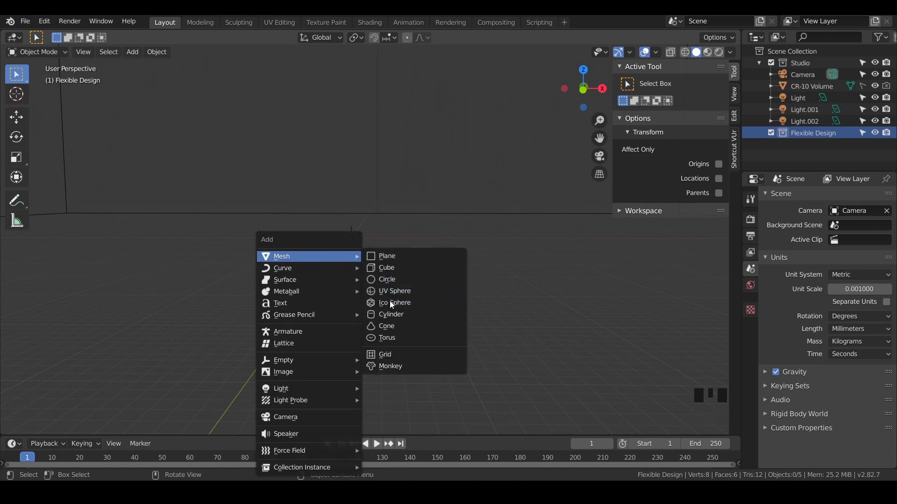
Add a cylinder and set its vertex count to 64.
left_click(390, 314)
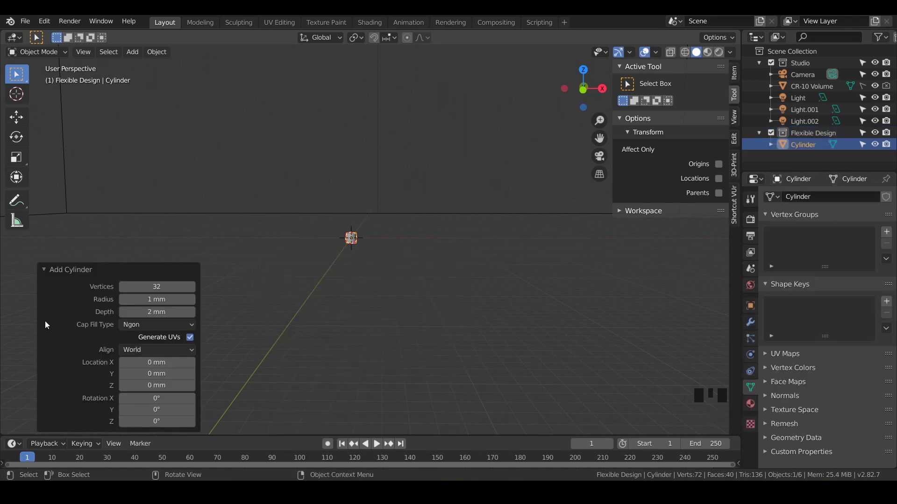
left_click(44, 271)
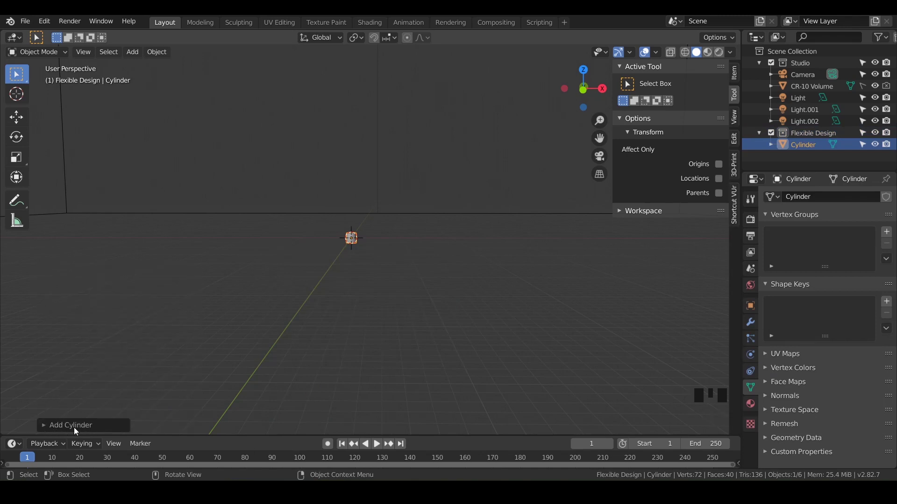
left_click(43, 425)
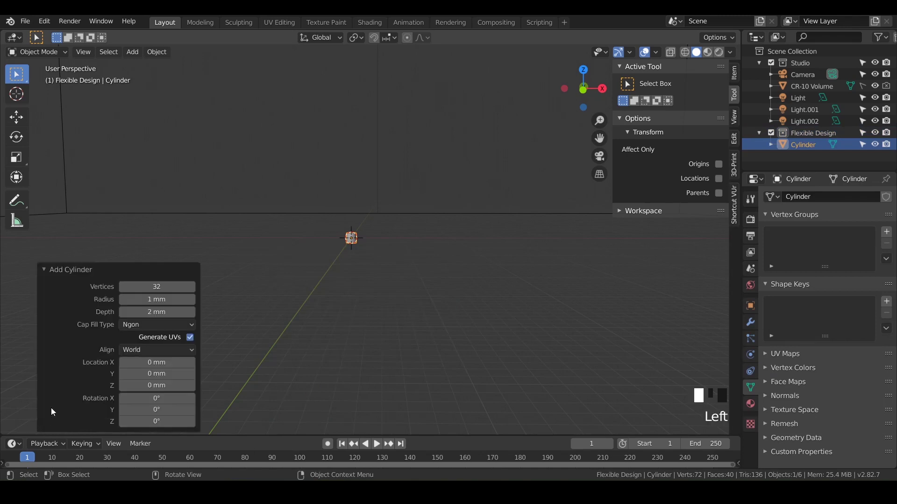
left_click(156, 287)
type("64")
middle_click_drag(329, 244, 345, 239)
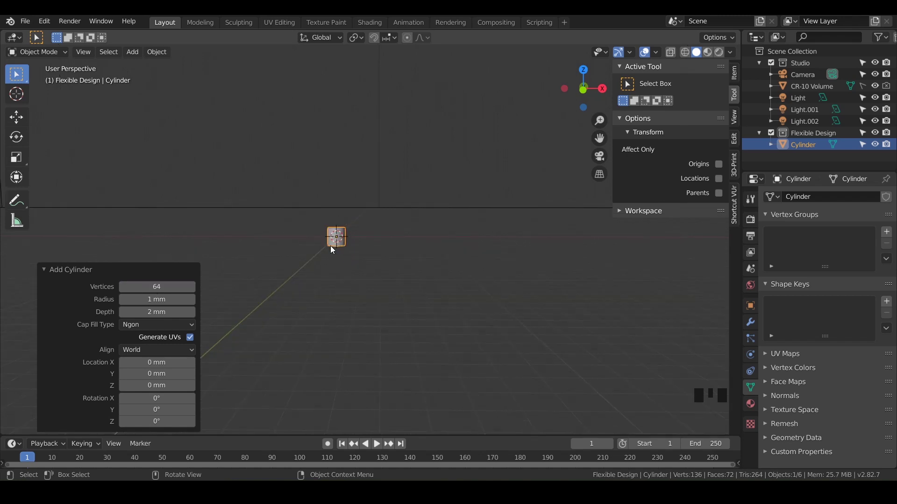
key("KP_Decimal")
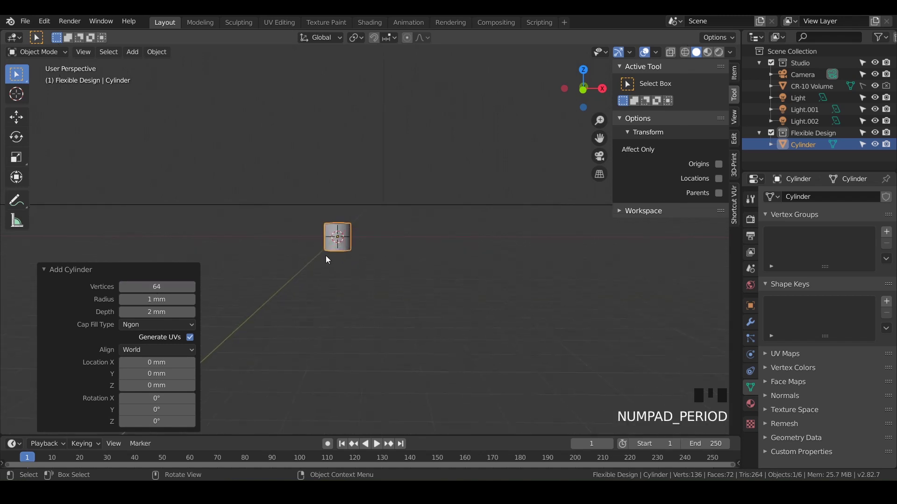
scroll(437, 245, "down", 2)
middle_click_drag(437, 245, 420, 302)
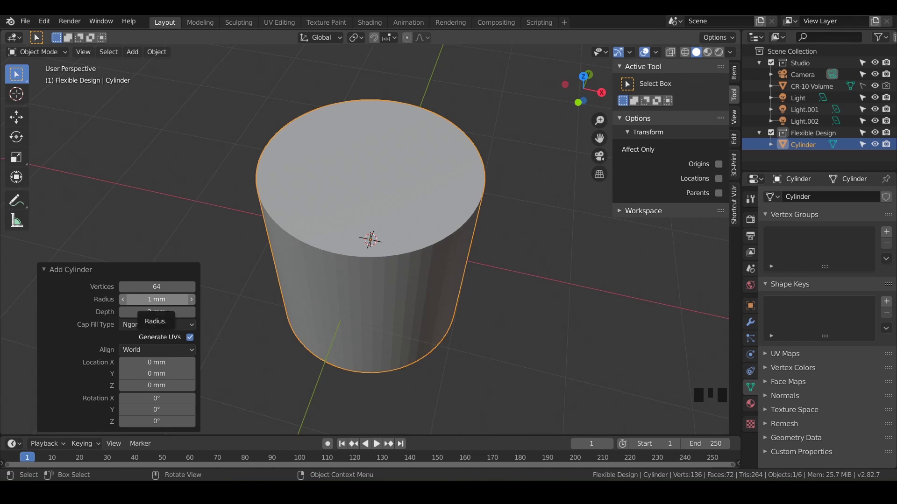
Set the cylinder's radius to 10 mm by entering 20/2.
left_click(153, 299)
type("20")
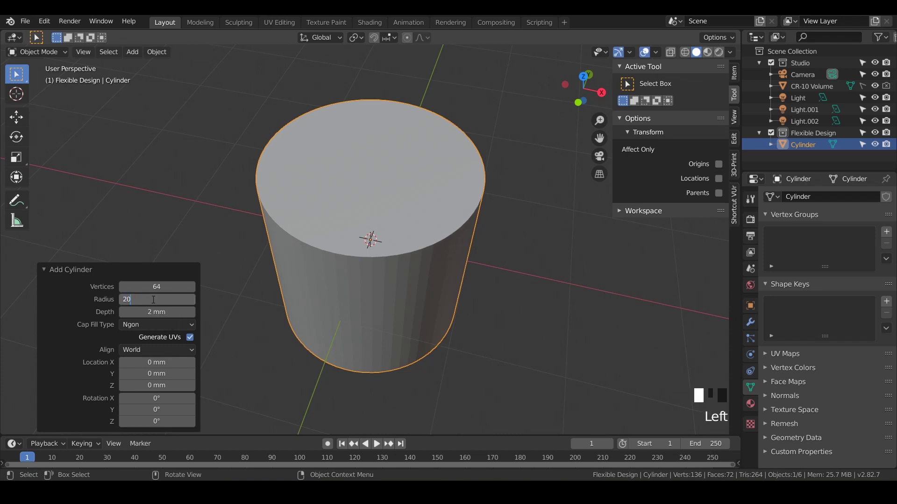
type("/2")
key("Return")
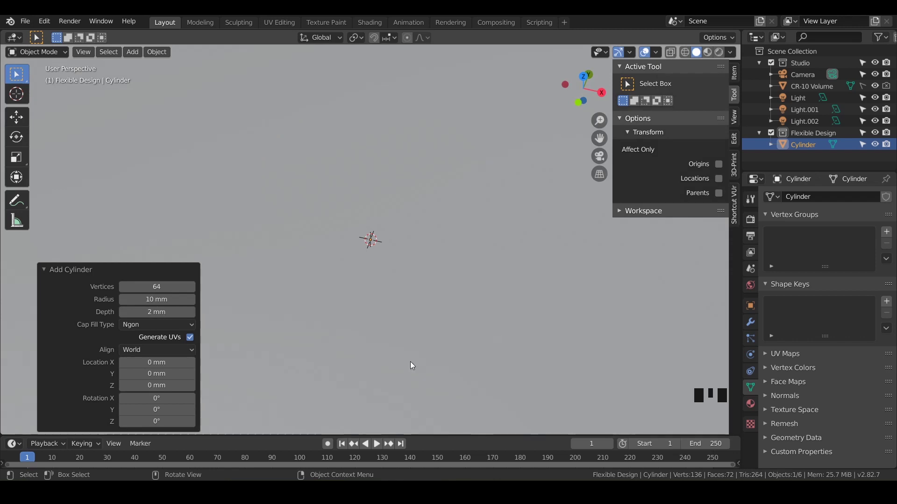
scroll(410, 362, "down", 8)
scroll(410, 362, "down", 1)
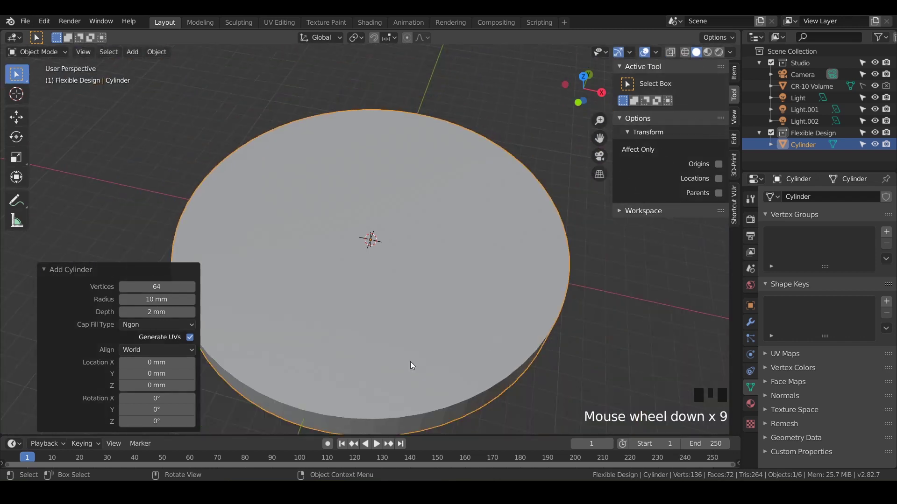
middle_click_drag(410, 362, 404, 313, "shift")
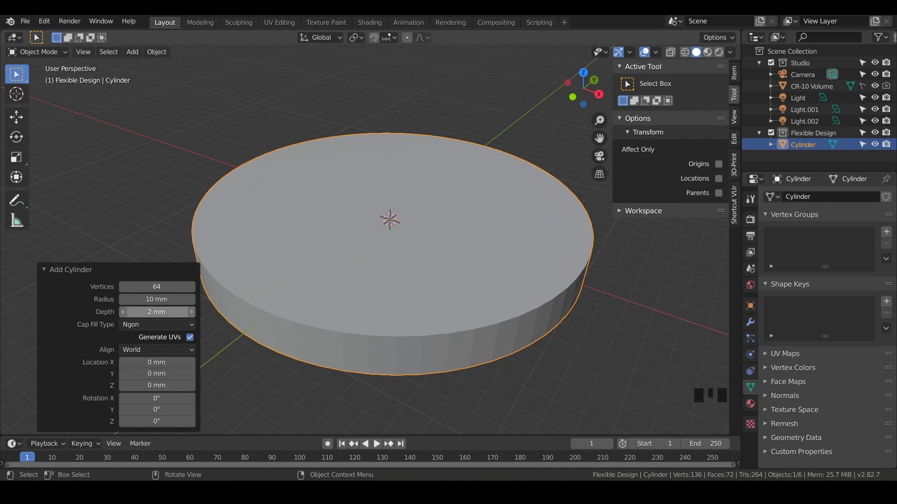
Set the cylinder's depth to 50 mm and frame the tall column in view.
left_click(163, 313)
type("50")
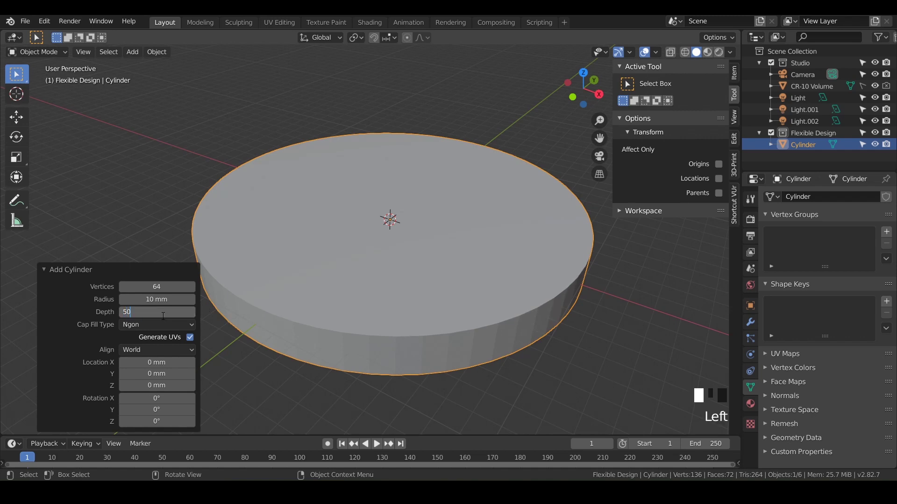
key("Return")
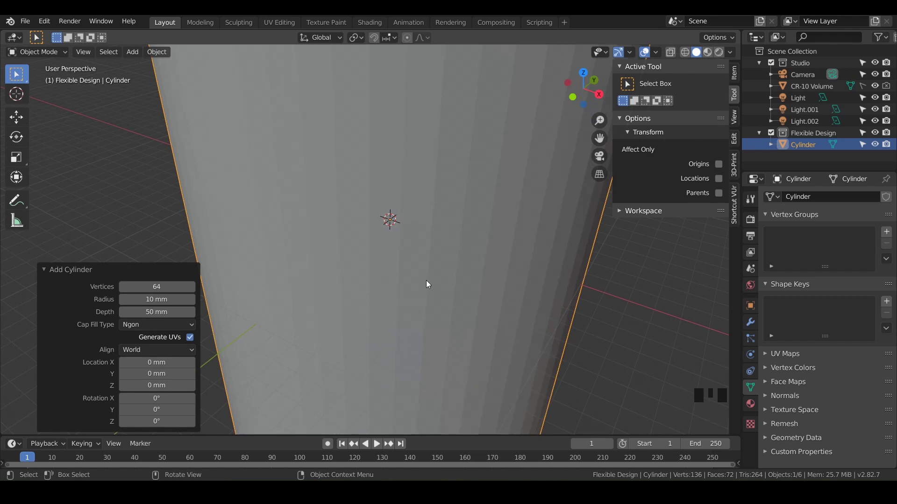
key("KP_Decimal")
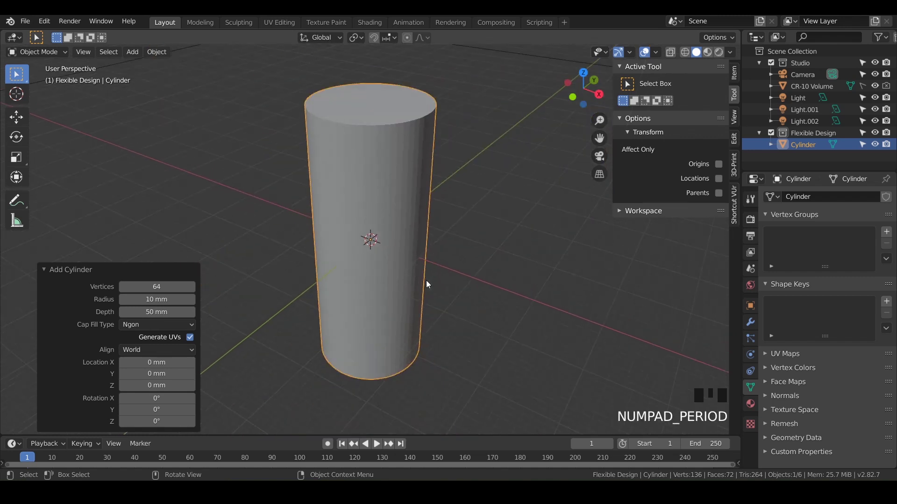
left_click(464, 344)
middle_click_drag(408, 309, 373, 304)
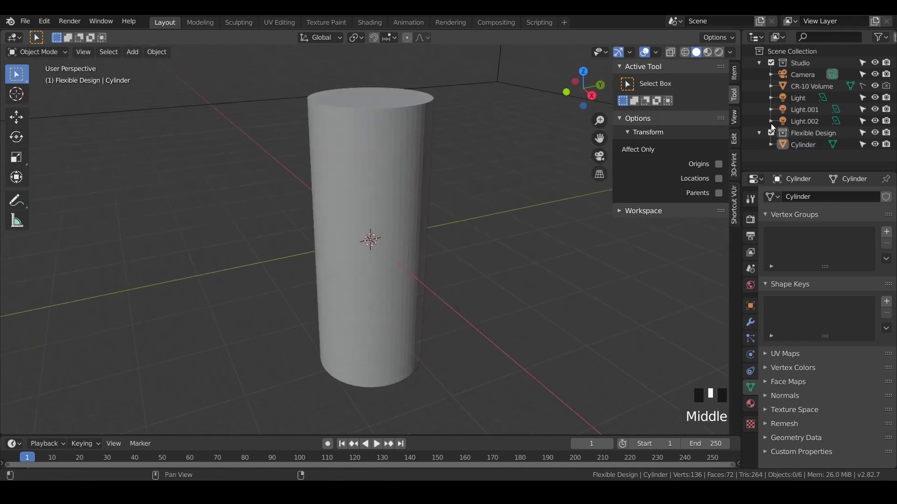
Rename the cylinder to Finger in the Outliner.
double_click(801, 145)
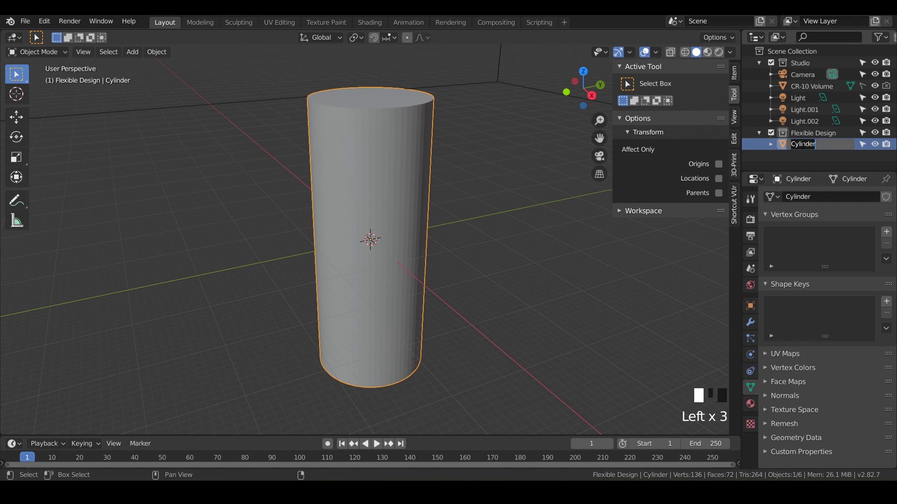
type("Finger")
key("Return")
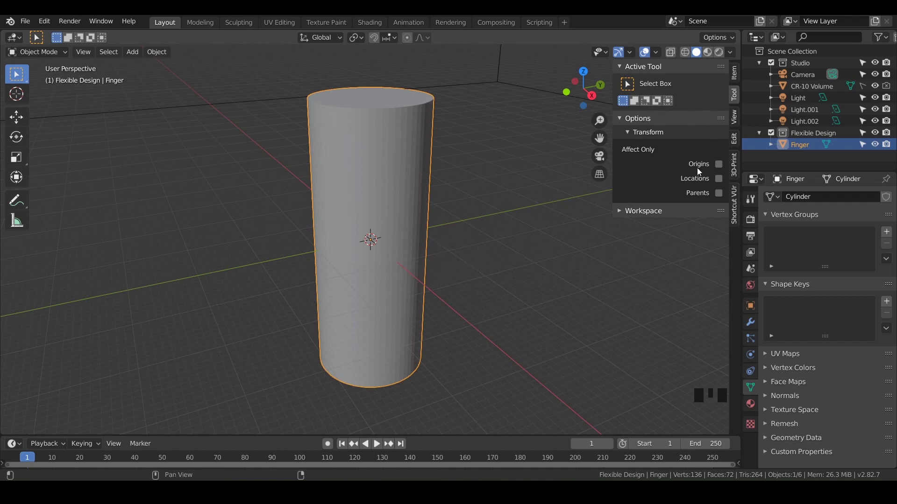
Add a second cylinder to the Flexible Design collection.
left_click(818, 133)
key("shift")
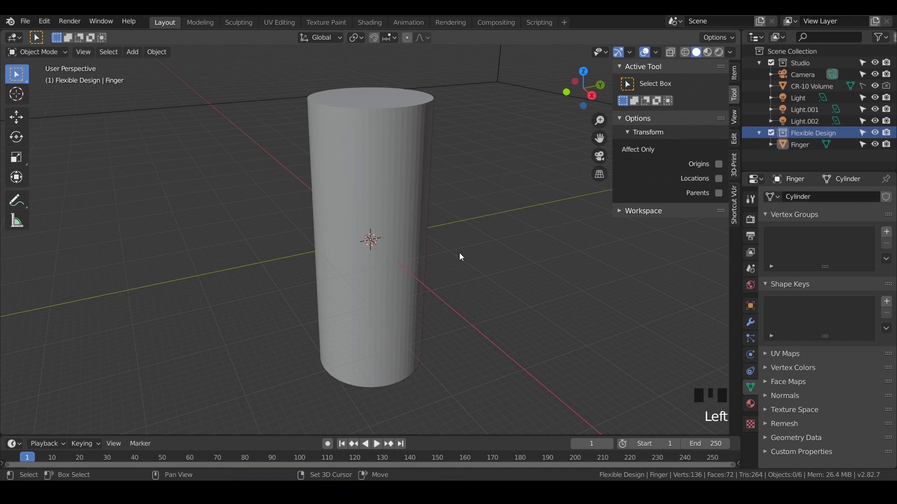
key("shift+a")
mouse_move(461, 254)
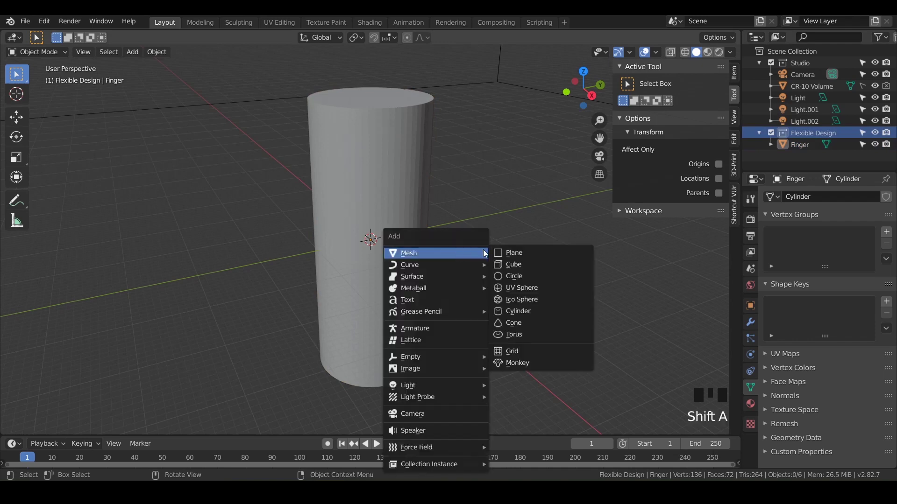
left_click(518, 311)
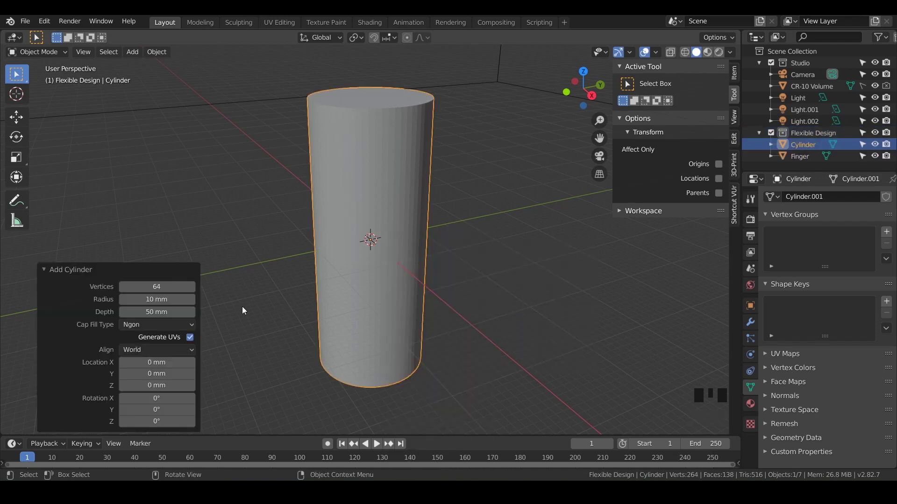
Give the new cylinder 7 mm depth and a 13 mm radius so it encircles the Finger.
left_click(154, 317)
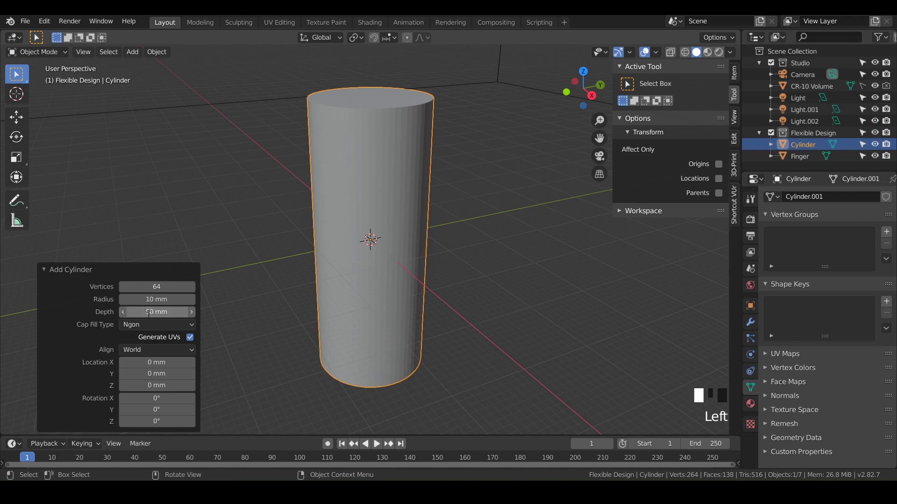
type("7")
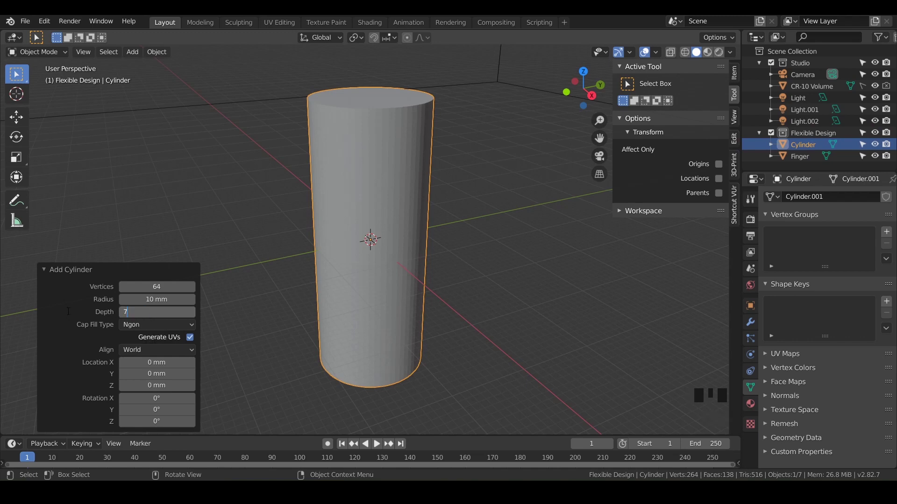
key("Return")
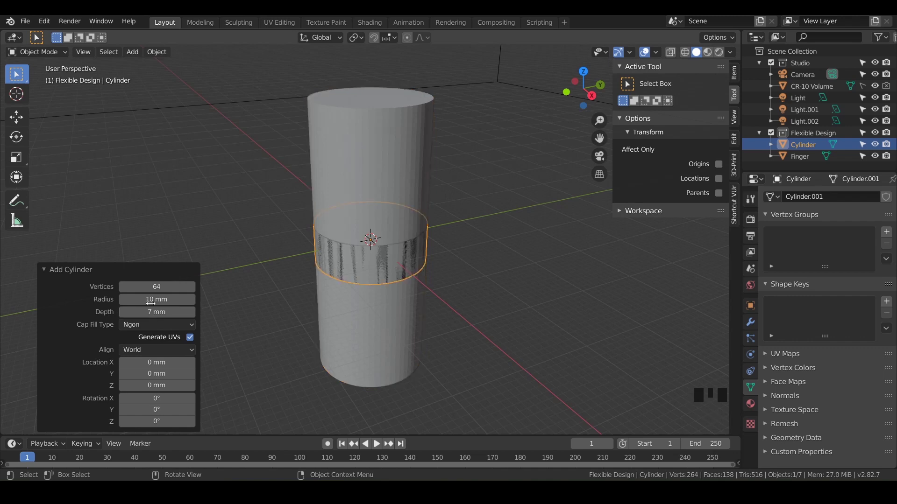
left_click(154, 302)
left_click_drag(154, 303, 295, 347)
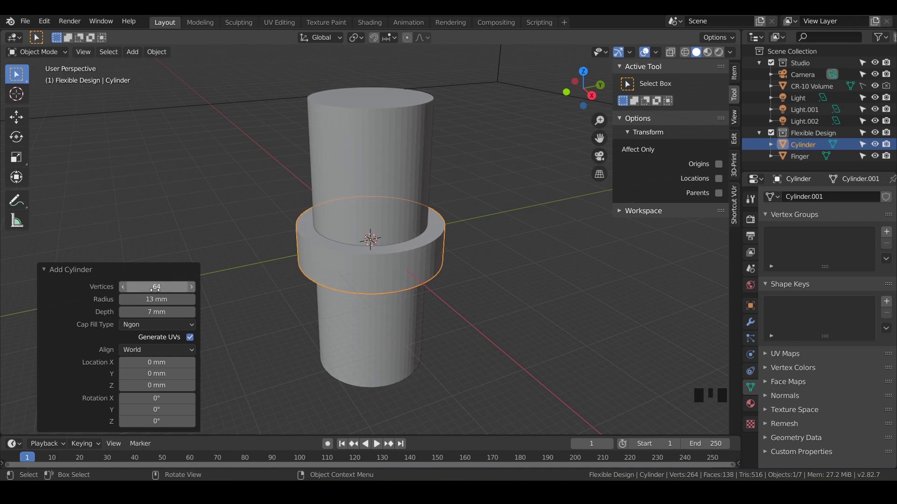
left_click(503, 304)
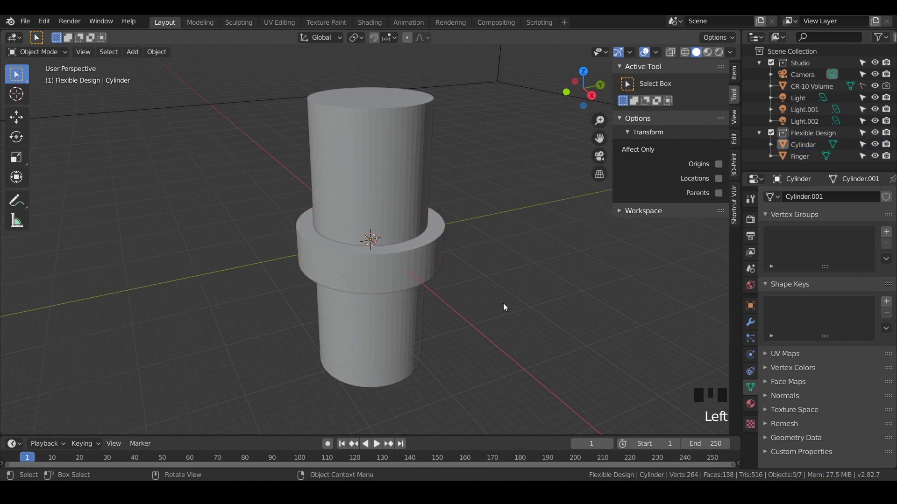
Rename the band cylinder to Ring.
left_click(401, 265)
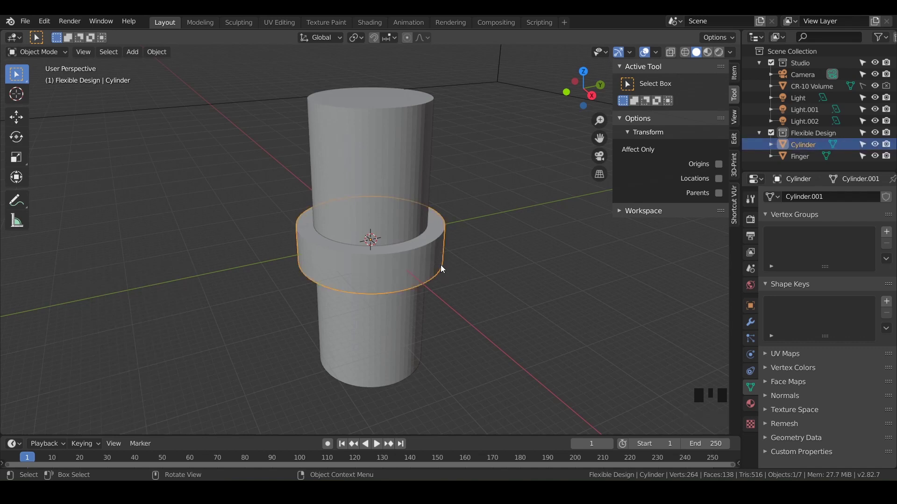
double_click(805, 146)
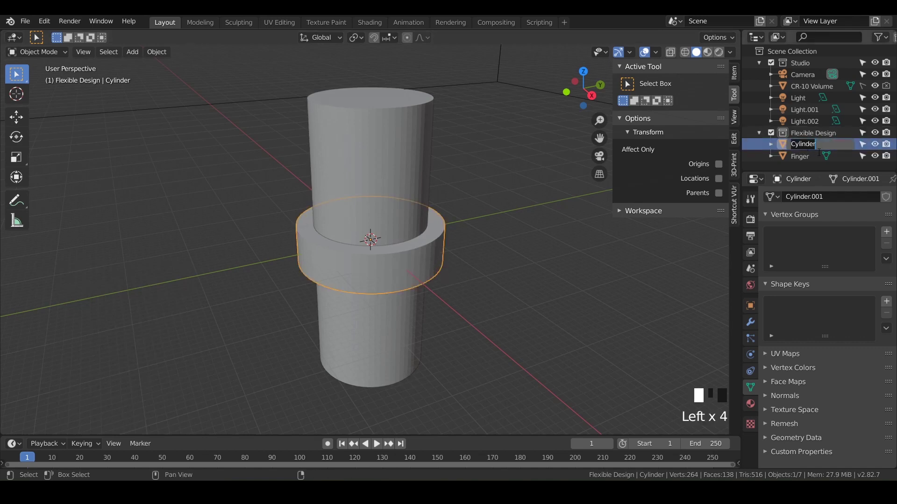
type("Ring")
key("Return")
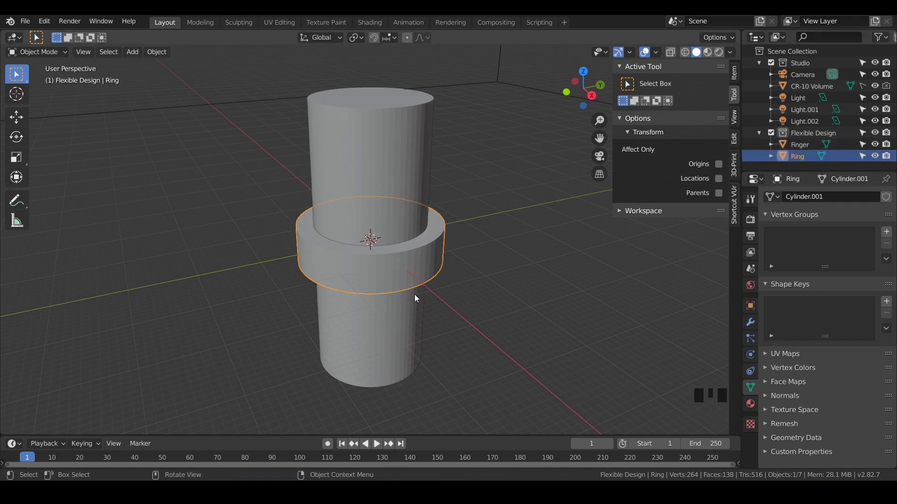
Select the Finger, then add the Ring to the selection as the active object.
left_click(378, 340)
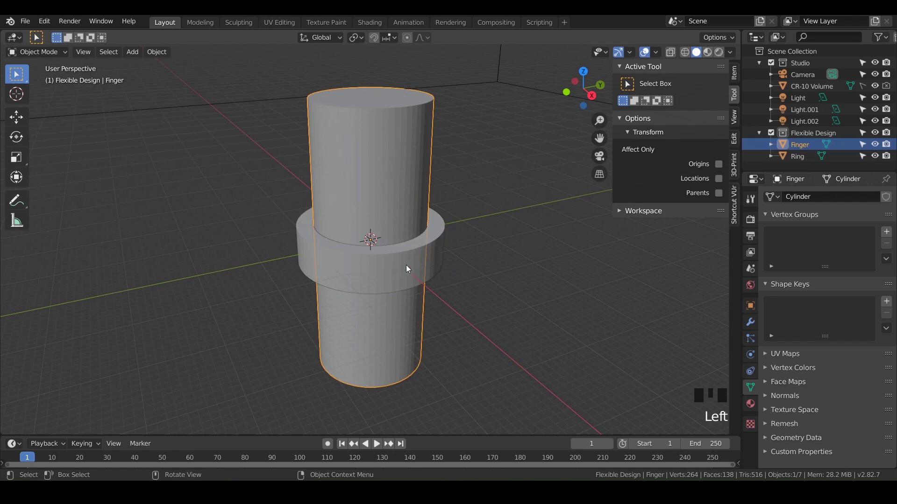
left_click(404, 179)
left_click(436, 245, "shift")
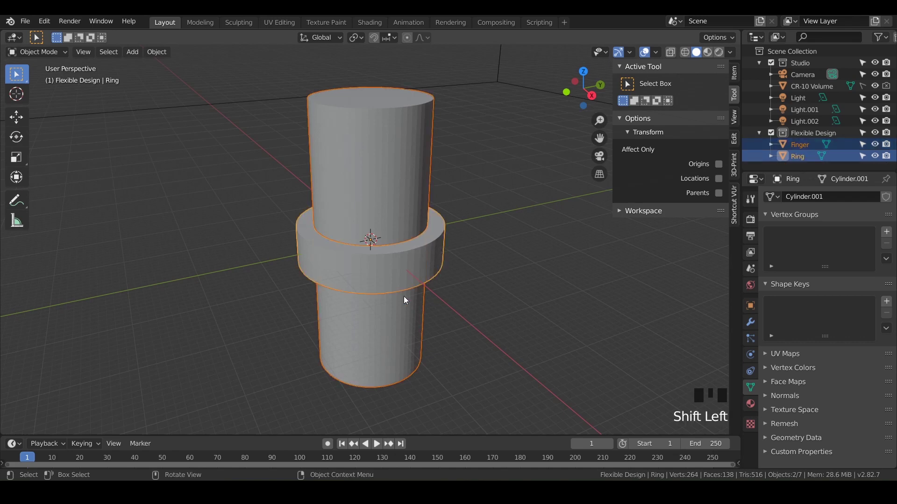
key("ctrl+KP_Subtract")
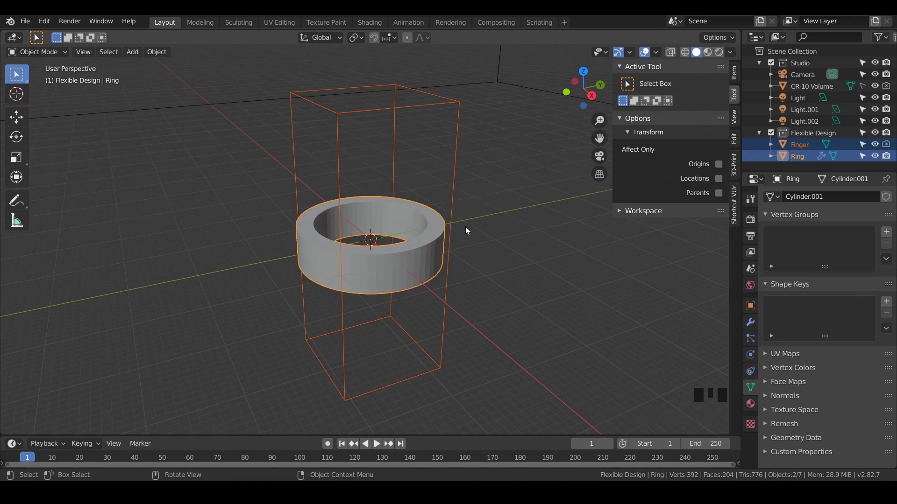
middle_click_drag(452, 261, 473, 260)
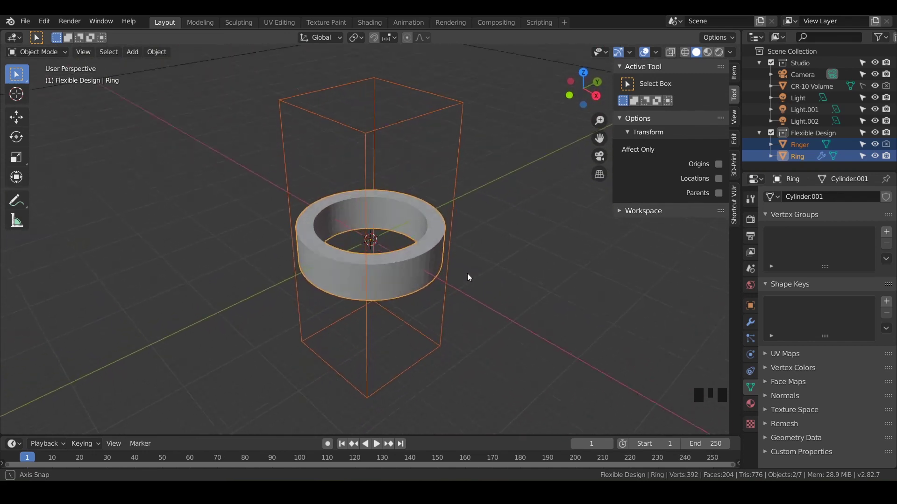
mouse_move(467, 273)
middle_mouse_down()
mouse_move(440, 269)
mouse_move(436, 245)
mouse_move(448, 276)
mouse_move(419, 254)
mouse_move(430, 273)
mouse_move(458, 255)
mouse_move(469, 227)
mouse_move(440, 286)
mouse_move(458, 282)
middle_mouse_up()
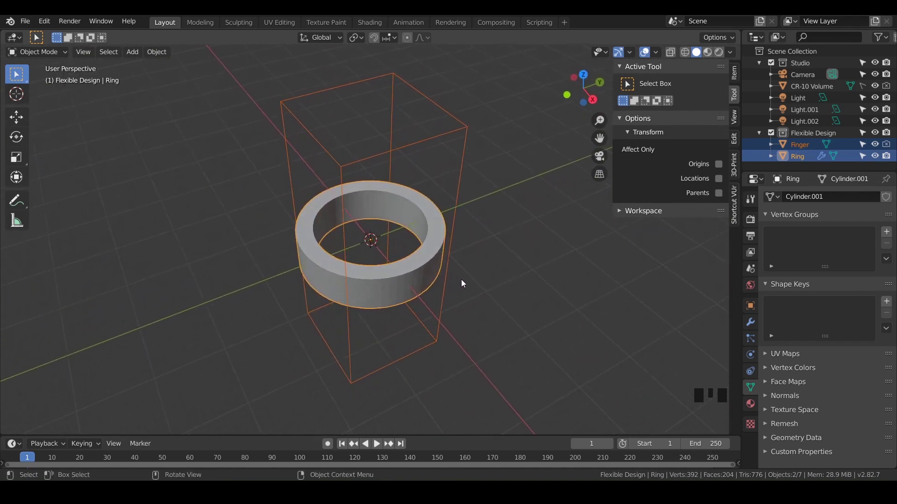
left_click(517, 247)
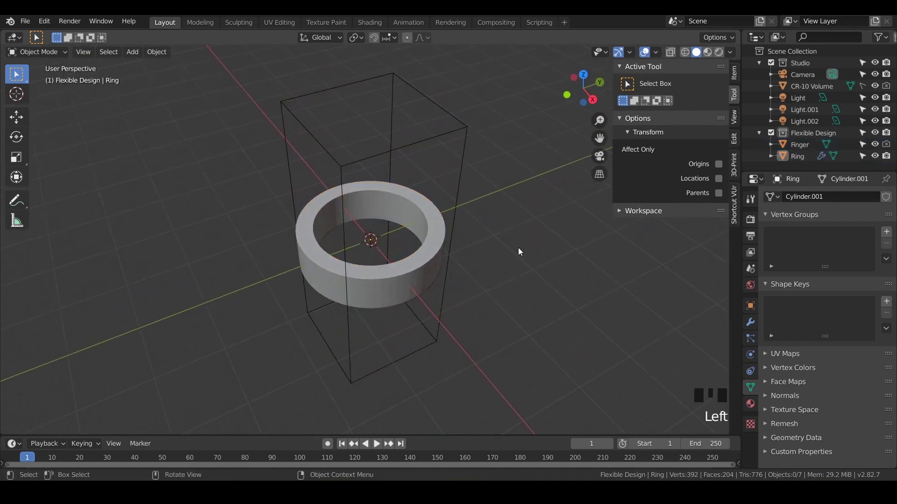
left_click(405, 279)
key("g")
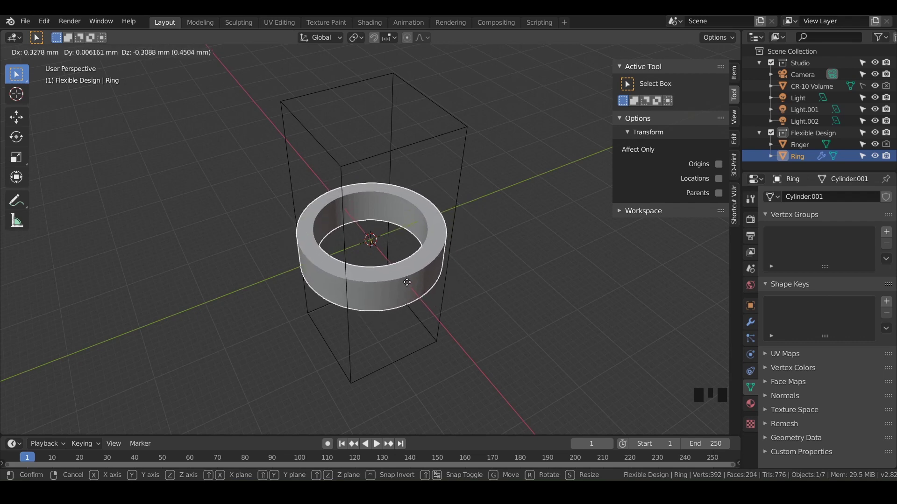
Parent the Finger cutter to the Ring by dragging it onto the Ring in the Outliner.
left_click(407, 283)
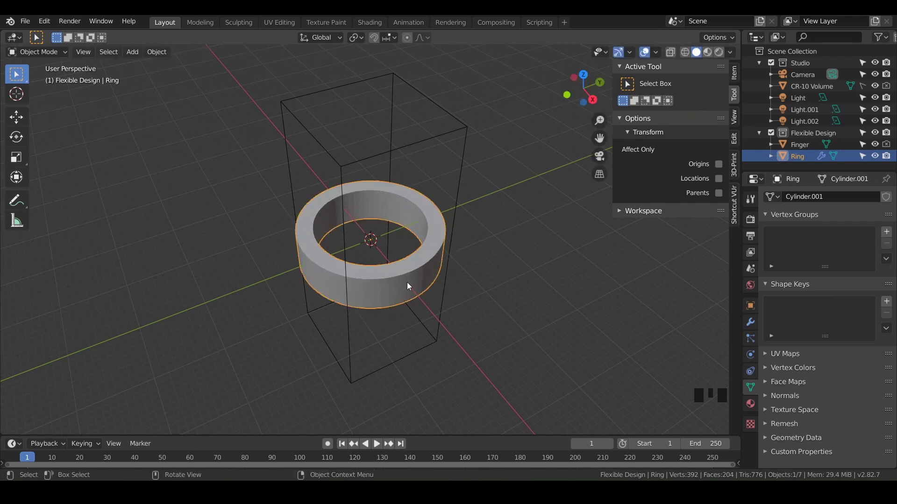
left_click(800, 144)
left_click_drag(805, 142, 796, 156)
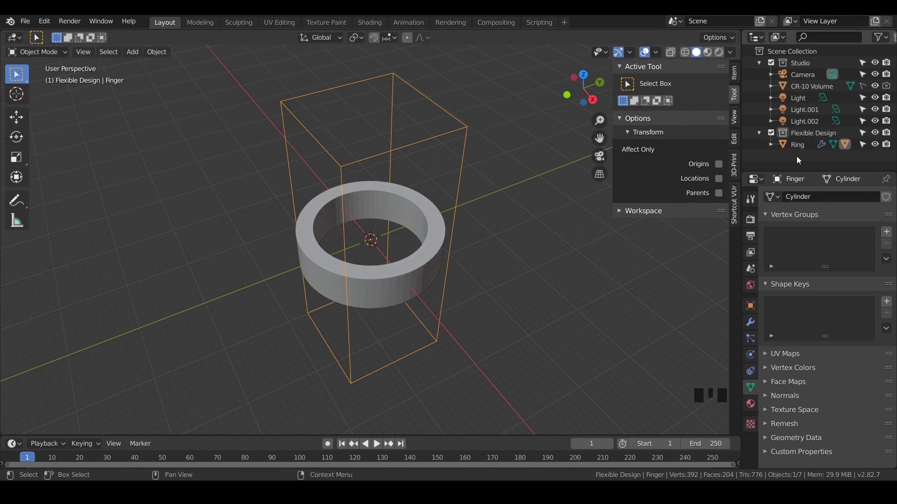
left_click(771, 145)
scroll(809, 159, "down", 4)
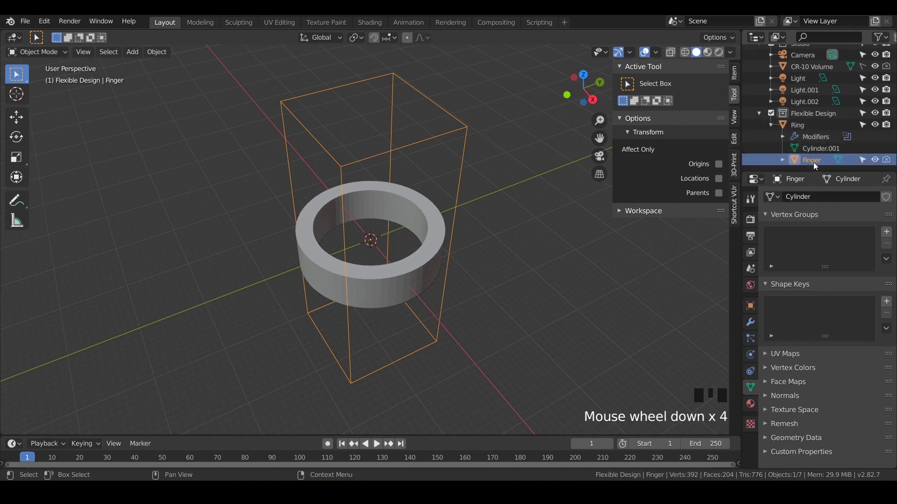
left_click(771, 126)
Move the Ring to check the cutter follows, then clear its location.
left_click(419, 272)
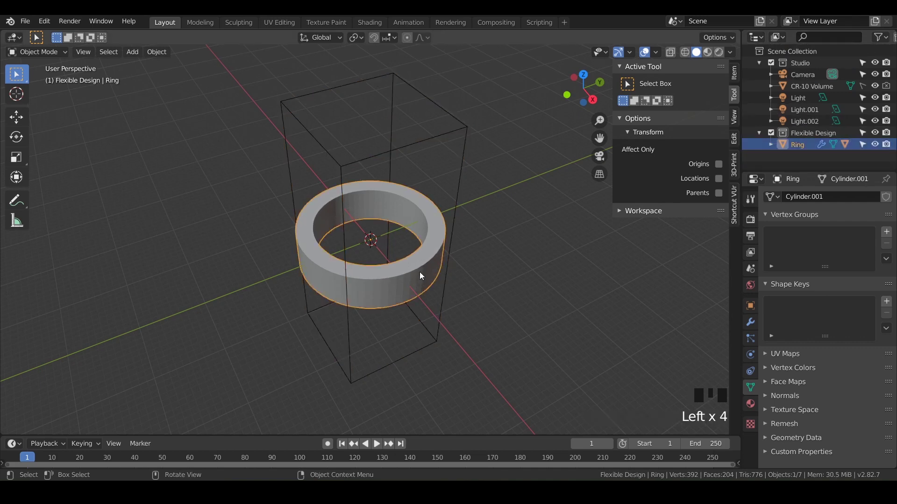
key("g")
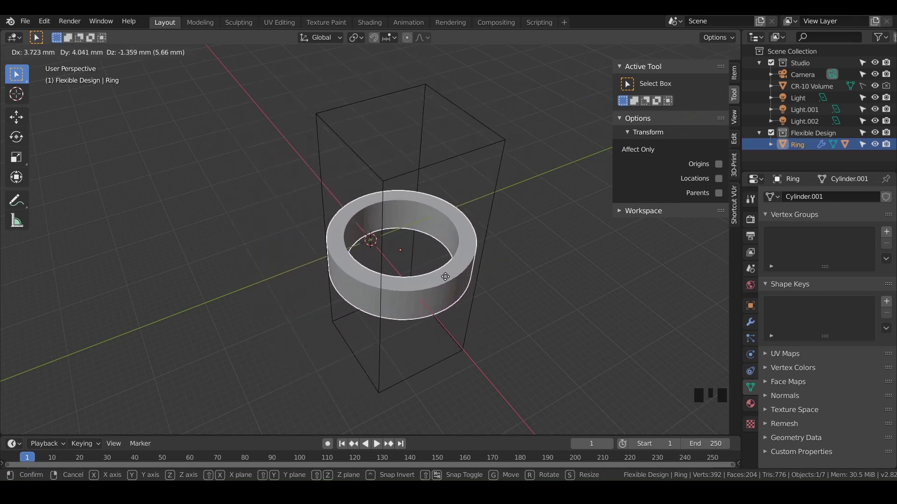
right_click(442, 277)
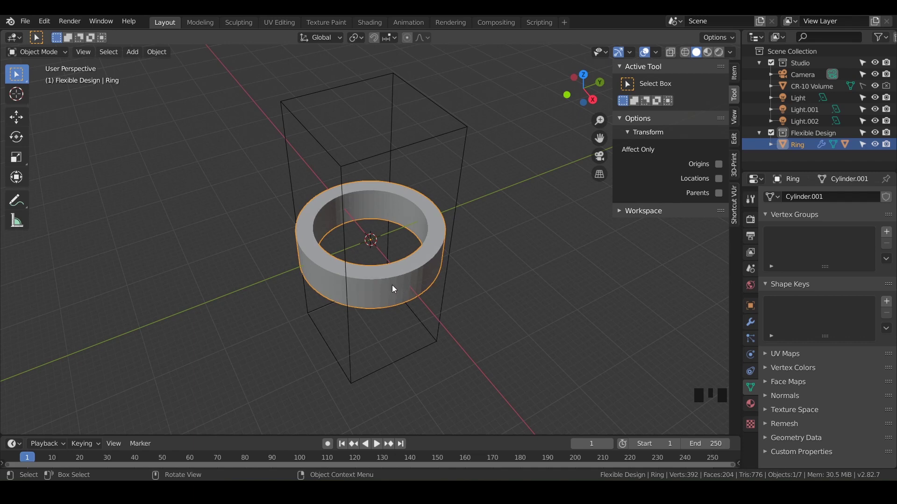
key("g")
left_click(242, 256)
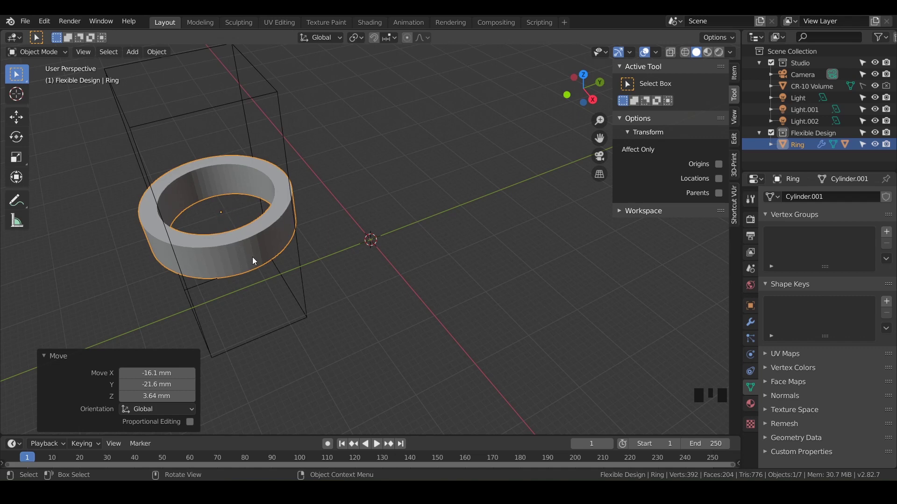
key("alt+g")
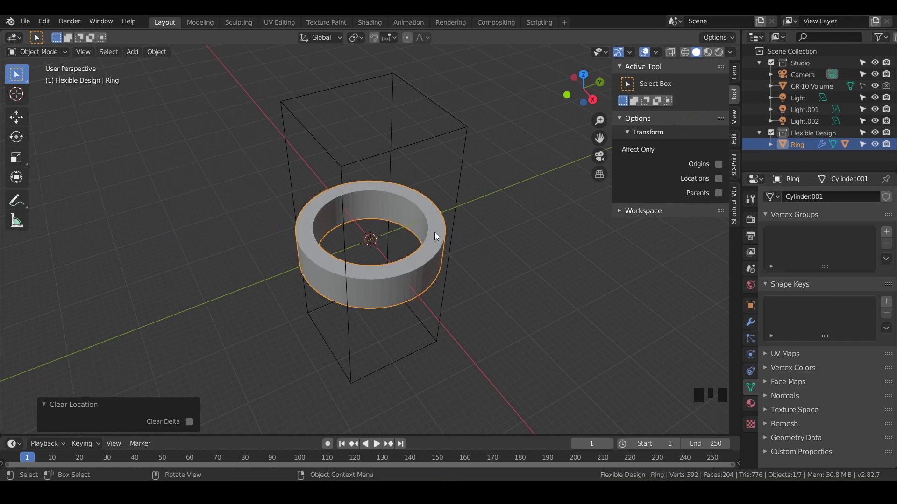
Test rotating the Ring about 91° and scaling it by 2.088, clearing rotation and scale afterward.
key("alt+s")
key("r")
left_click(392, 350)
key("alt+r")
key("s")
left_click(230, 310)
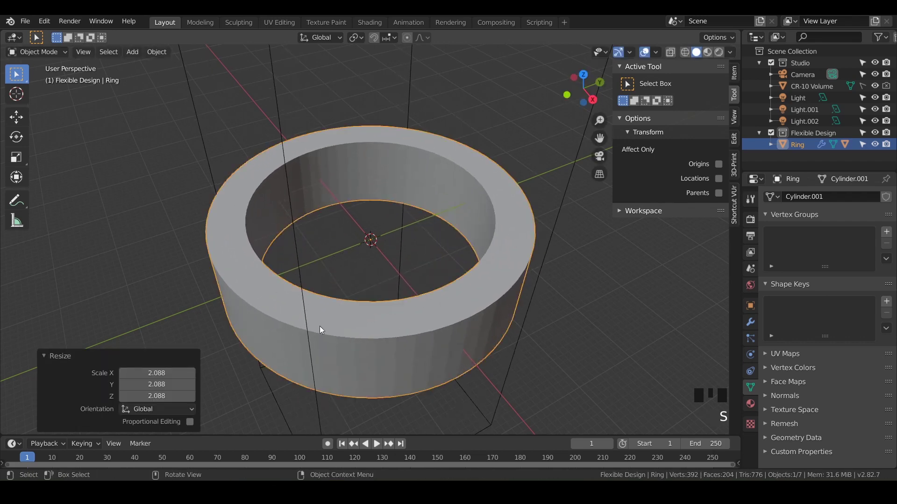
key("alt+s")
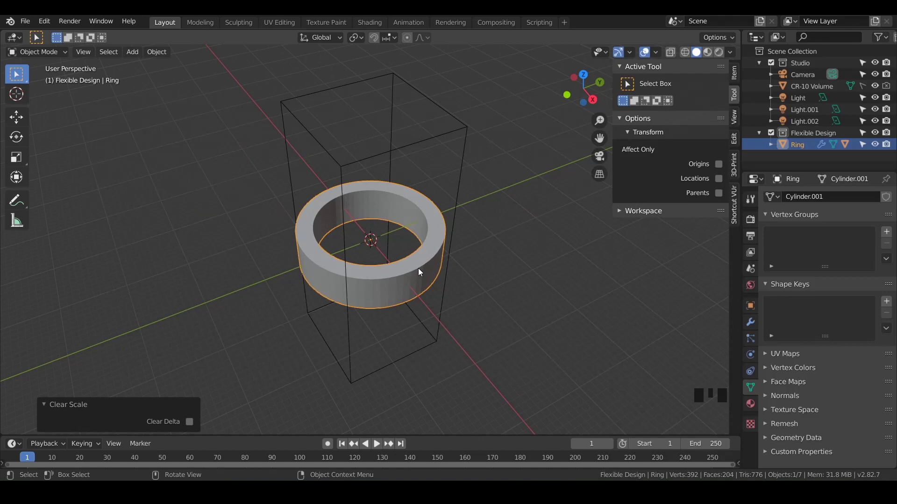
Enable Shadow and Cavity in the viewport shading options.
scroll(419, 268, "up", 2)
mouse_move(420, 268)
middle_mouse_down("shift")
mouse_move(401, 244)
mouse_move(419, 251)
middle_mouse_up("shift")
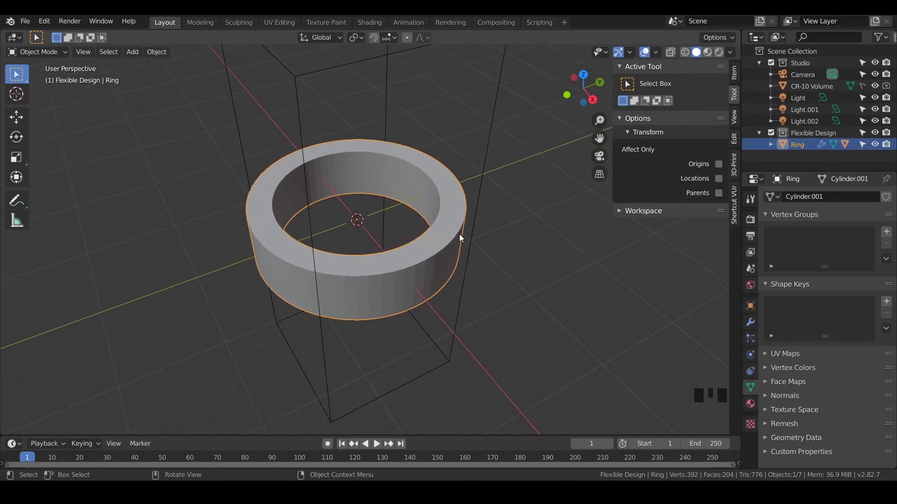
left_click(729, 52)
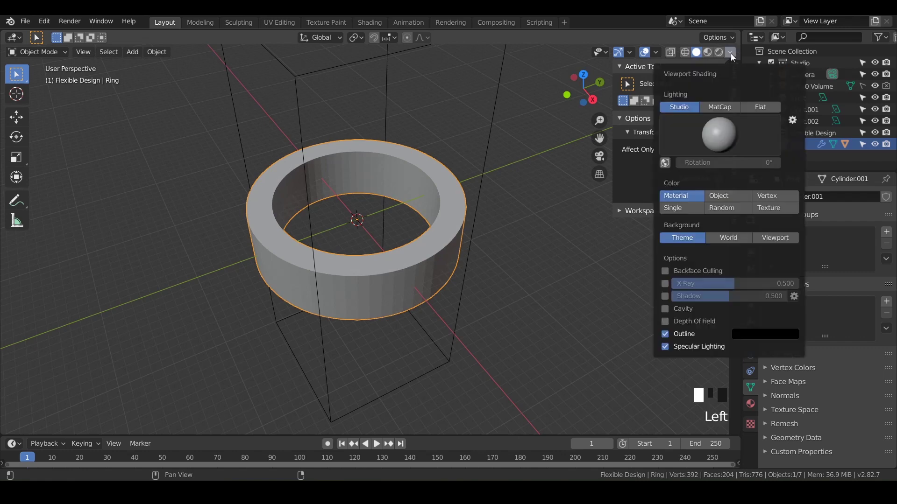
left_click(665, 296)
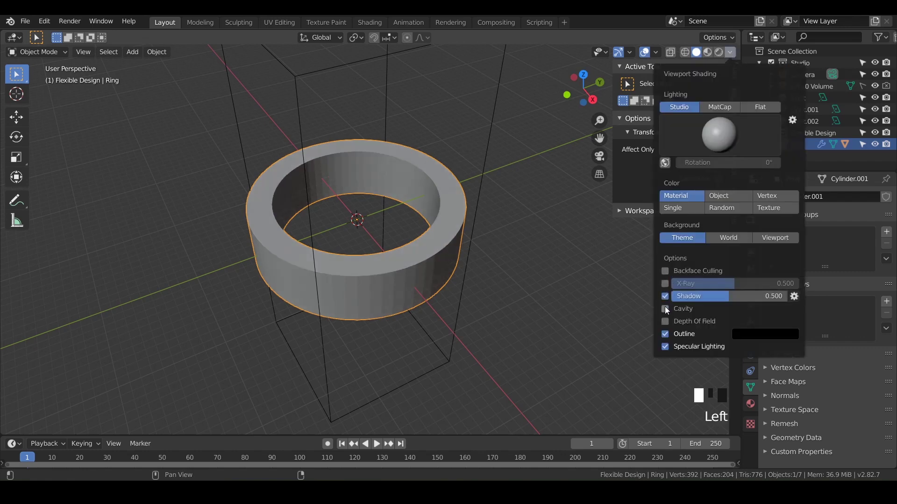
left_click(665, 309)
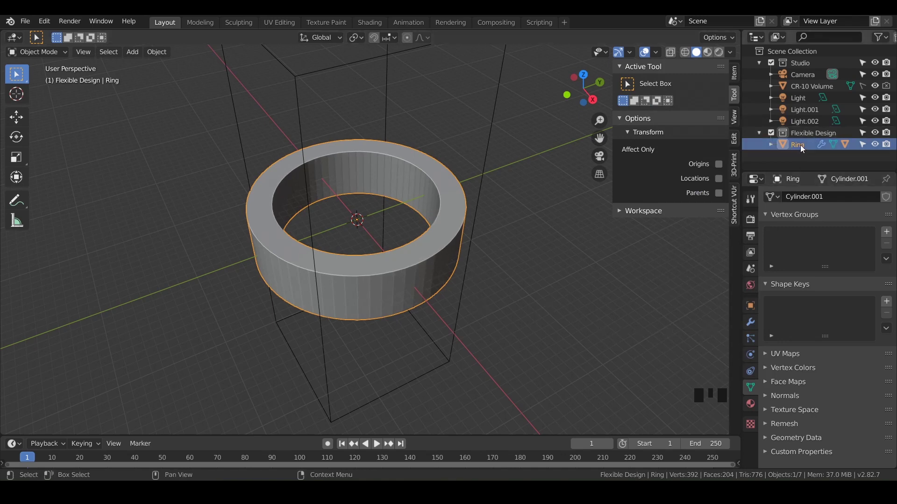
left_click(750, 324)
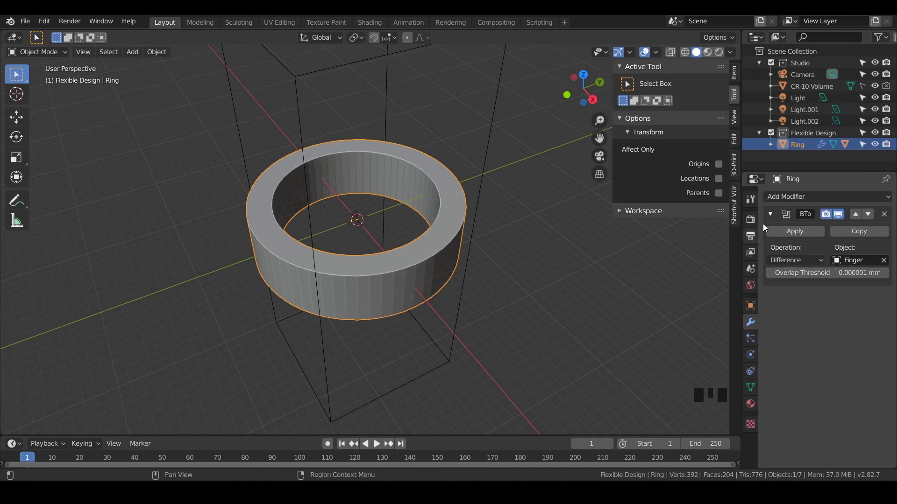
left_click(770, 214)
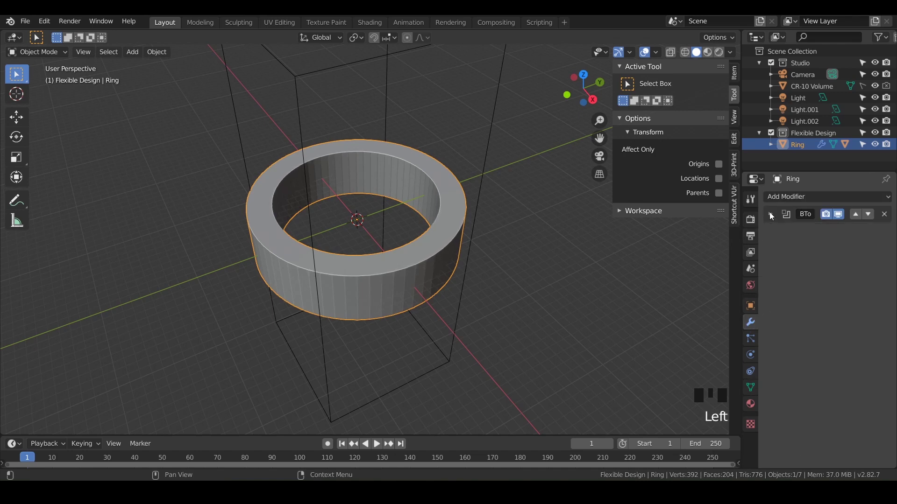
left_click(795, 197)
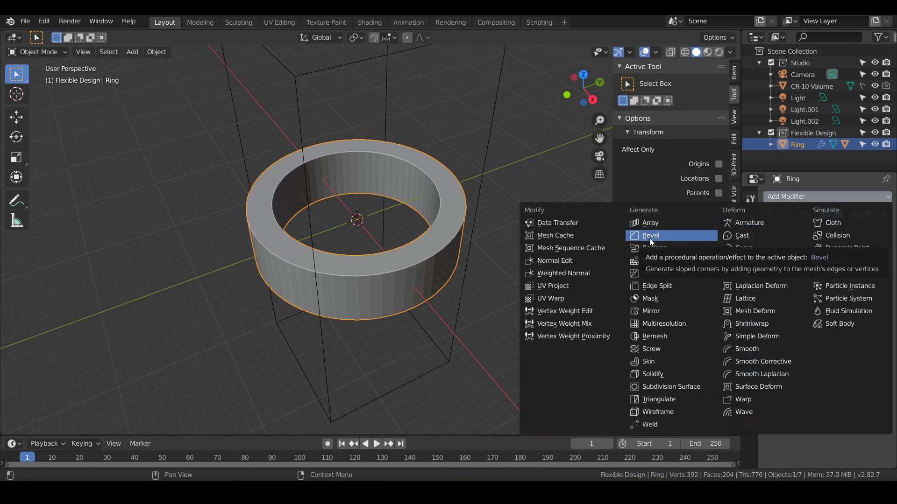
left_click(663, 240)
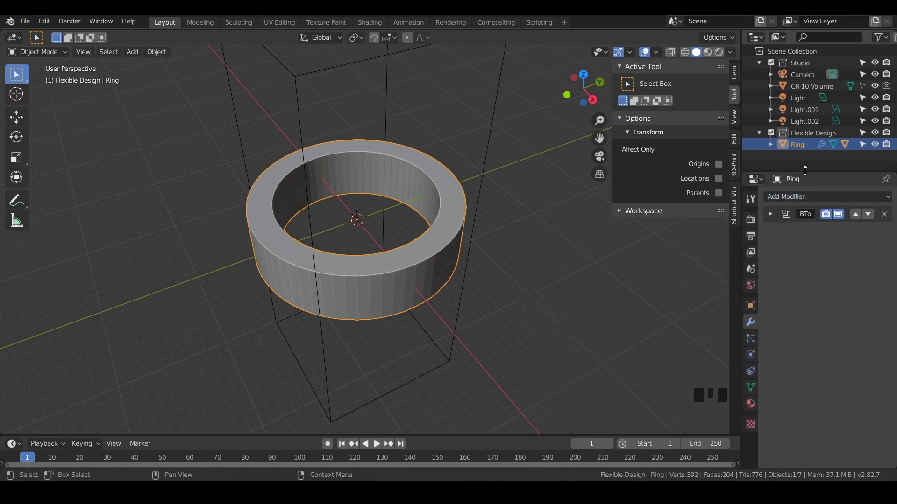
key("Tab")
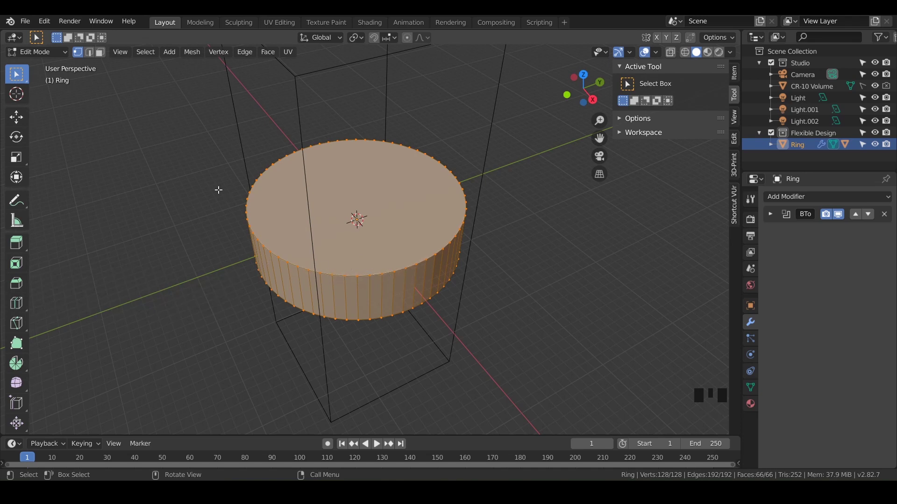
key("Tab")
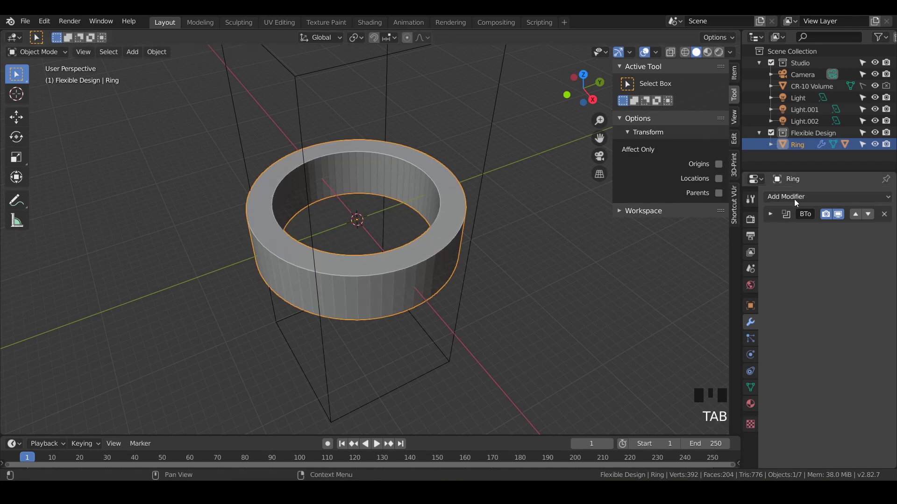
Add a Bevel modifier (0.1 mm offset, 1 segment) to the Ring and inspect its edge.
left_click(795, 198)
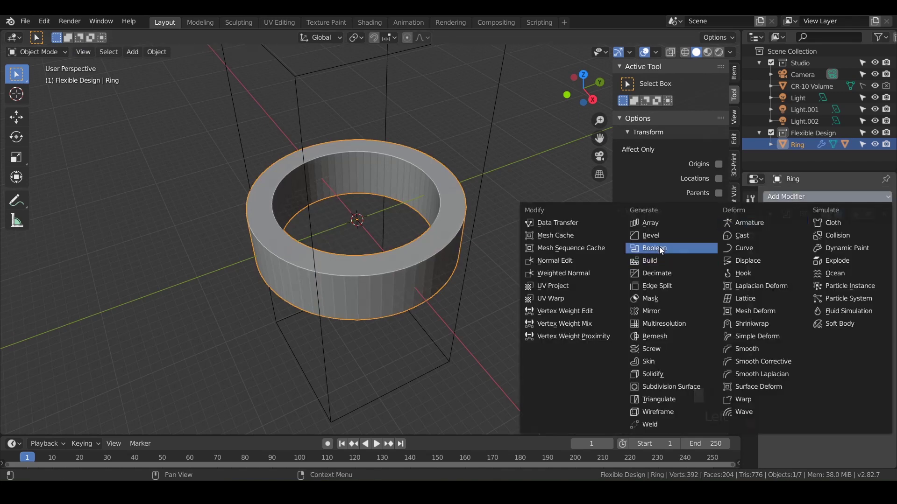
left_click(806, 194)
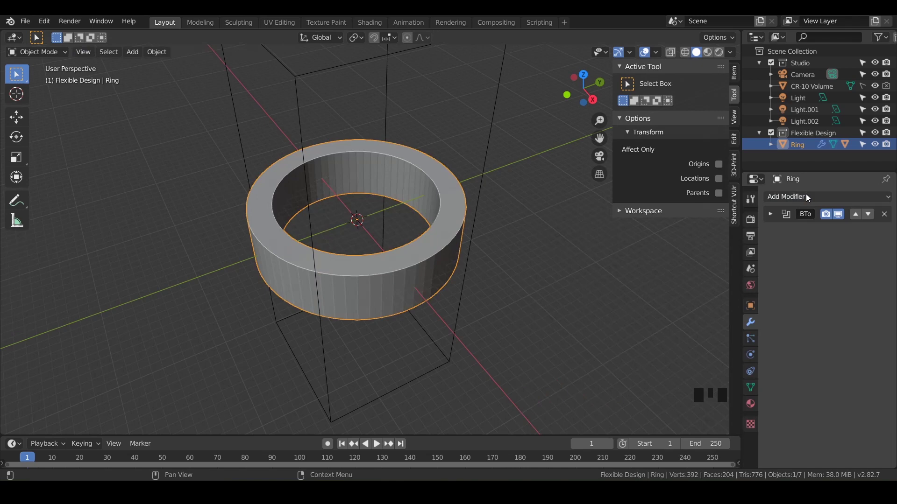
left_click(797, 199)
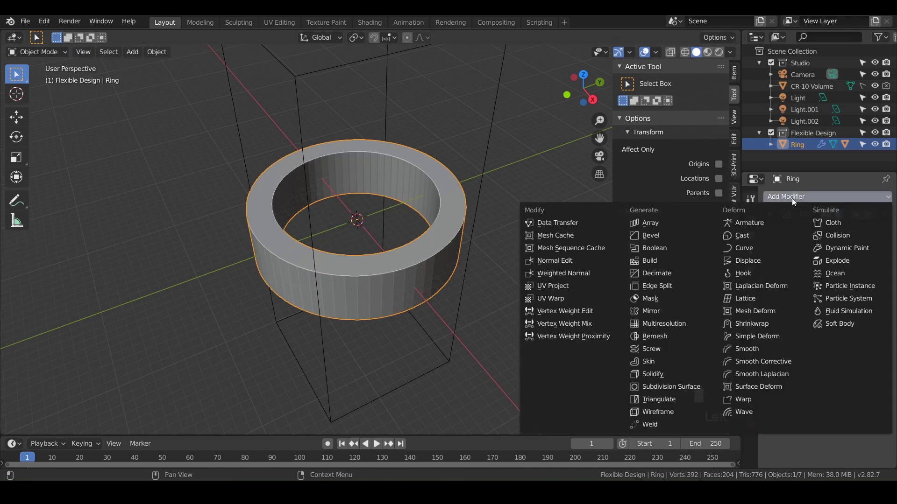
left_click(667, 237)
scroll(408, 268, "up", 2)
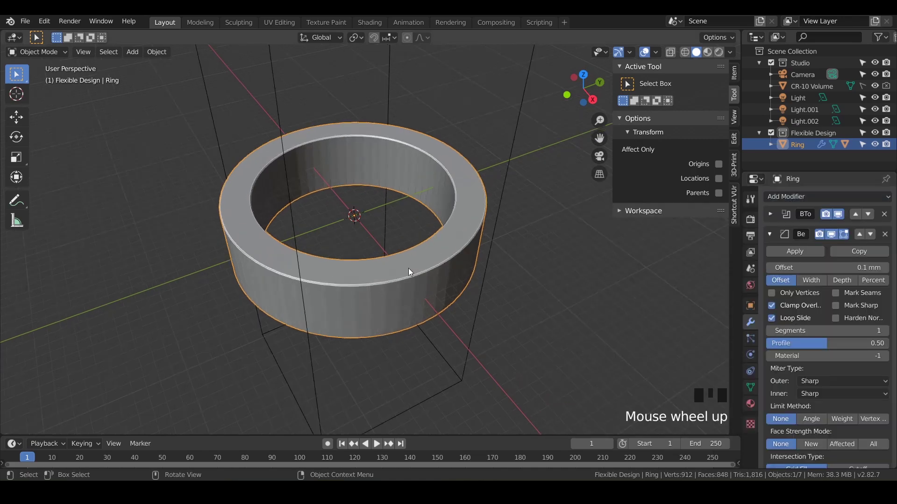
scroll(408, 268, "up", 3)
middle_click_drag(408, 269, 418, 214, "shift")
scroll(419, 215, "up", 3)
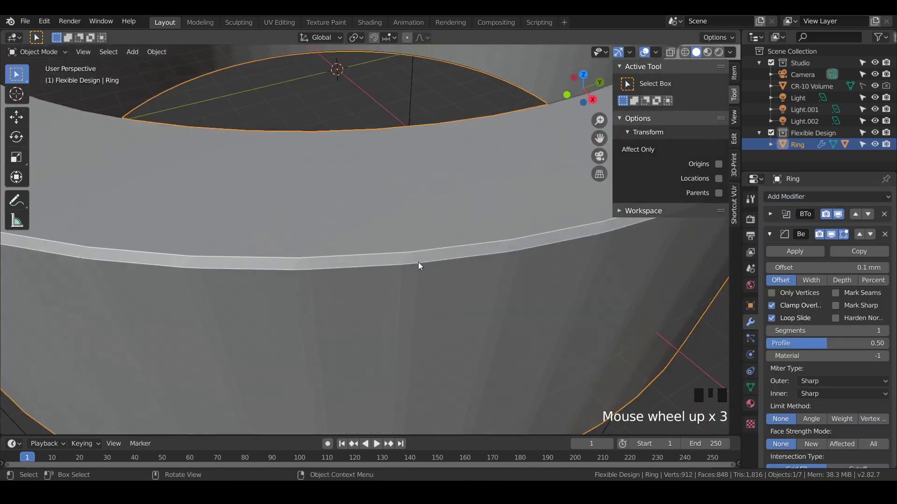
scroll(418, 283, "down", 5)
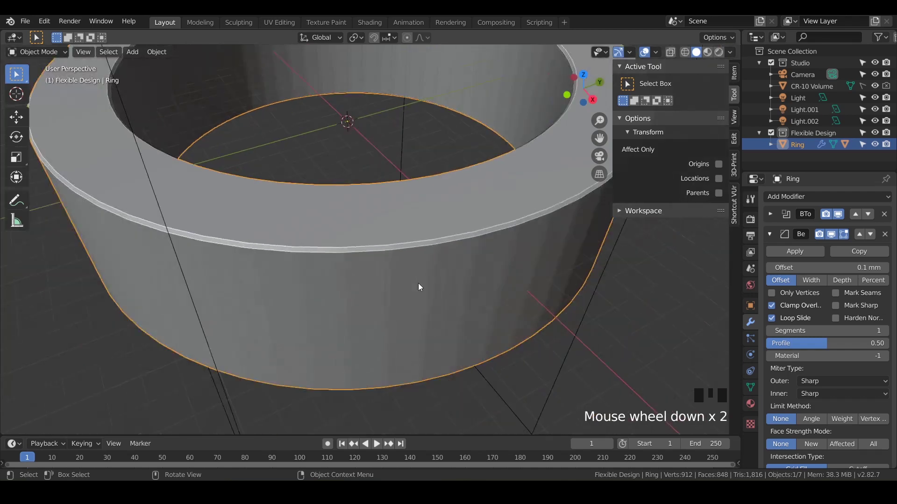
middle_click_drag(418, 283, 467, 256, "shift")
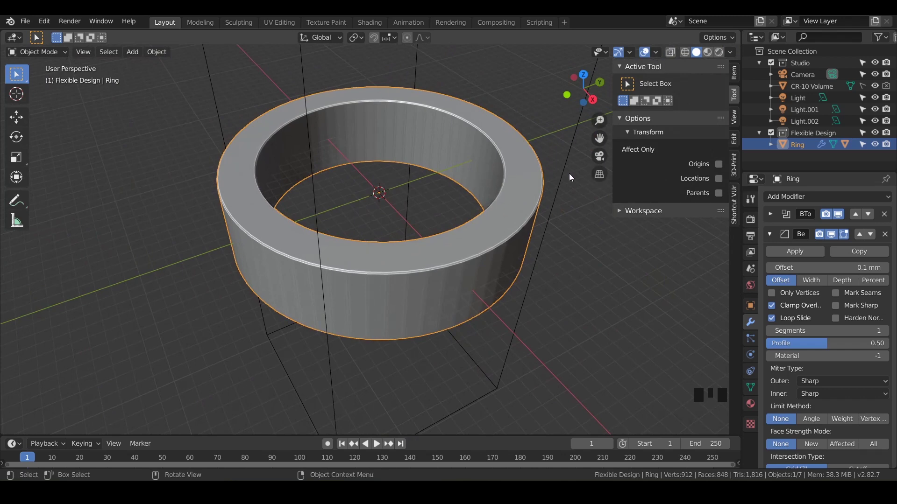
Hide the sidebar and enable the Wireframe overlay at a 0.960 threshold on the Ring.
key("n")
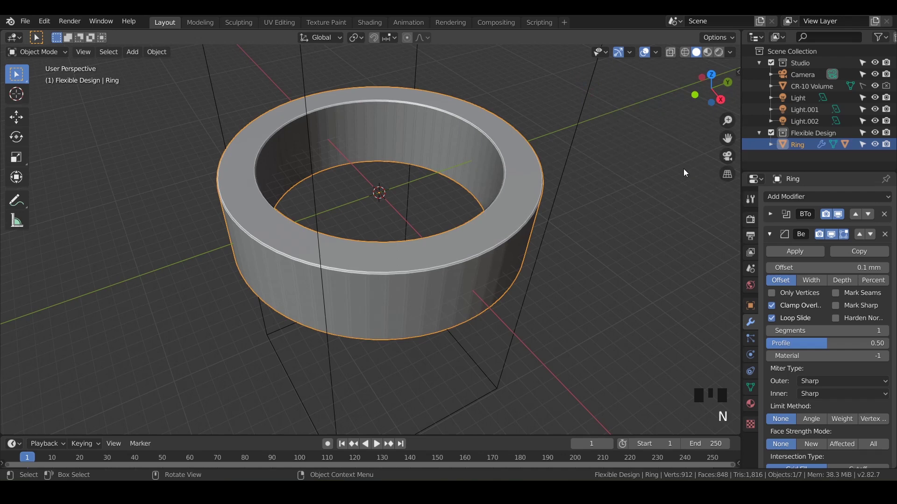
left_click(656, 53)
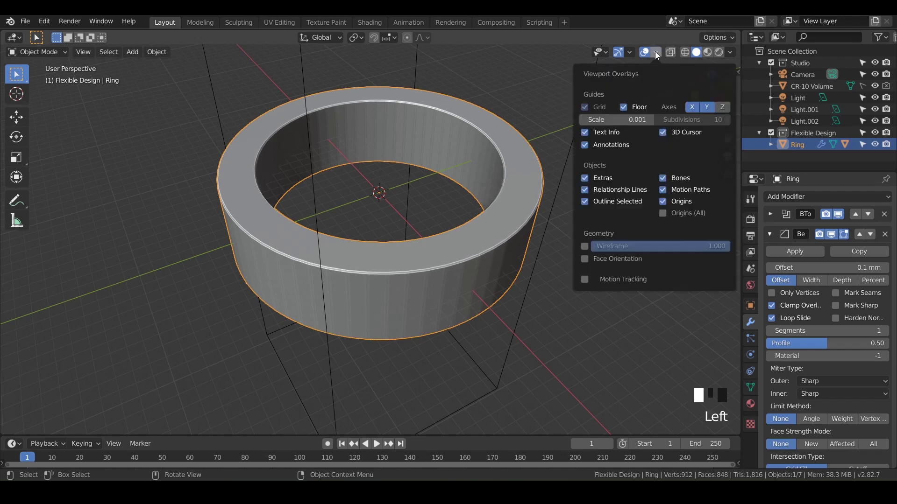
left_click(653, 57)
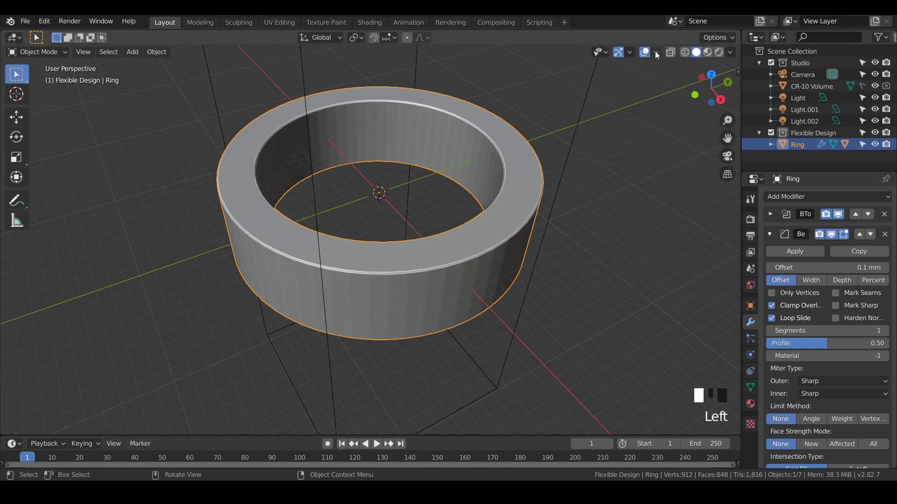
left_click(657, 54)
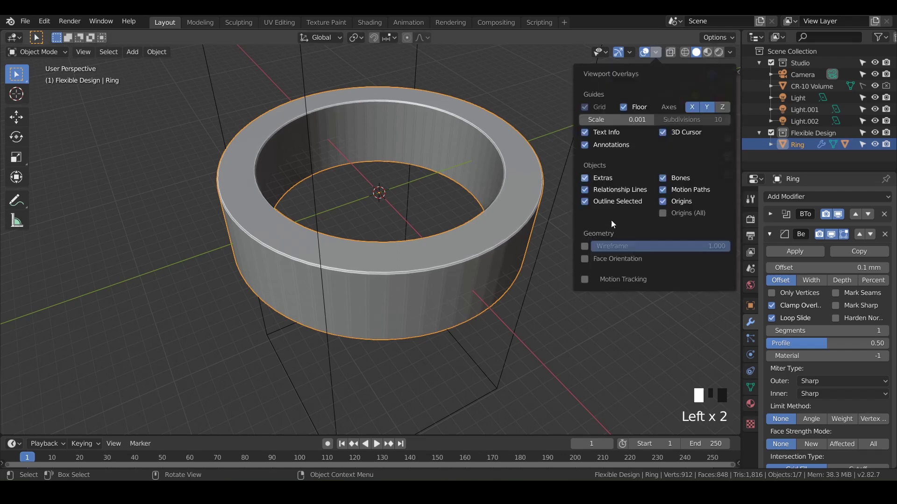
left_click(584, 246)
left_click_drag(646, 247, 733, 251)
scroll(401, 286, "up", 2)
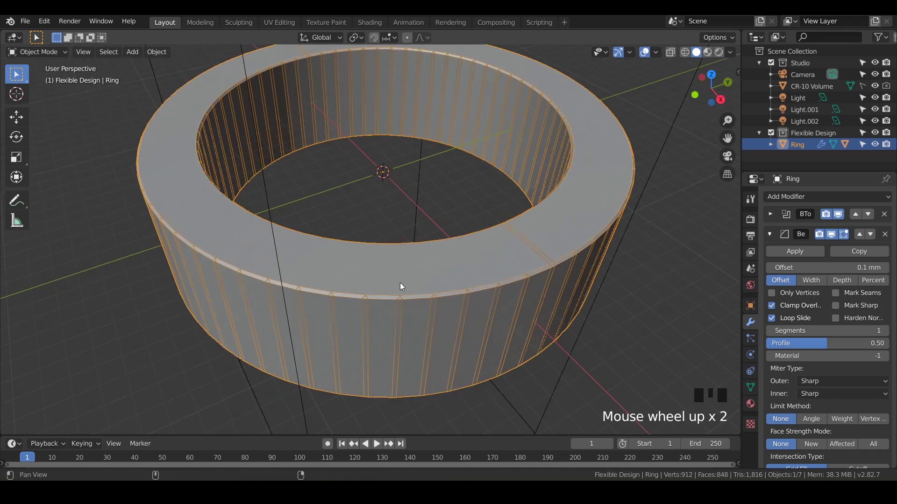
middle_click_drag(400, 286, 387, 305, "shift")
scroll(396, 242, "up", 3)
scroll(374, 250, "down", 3)
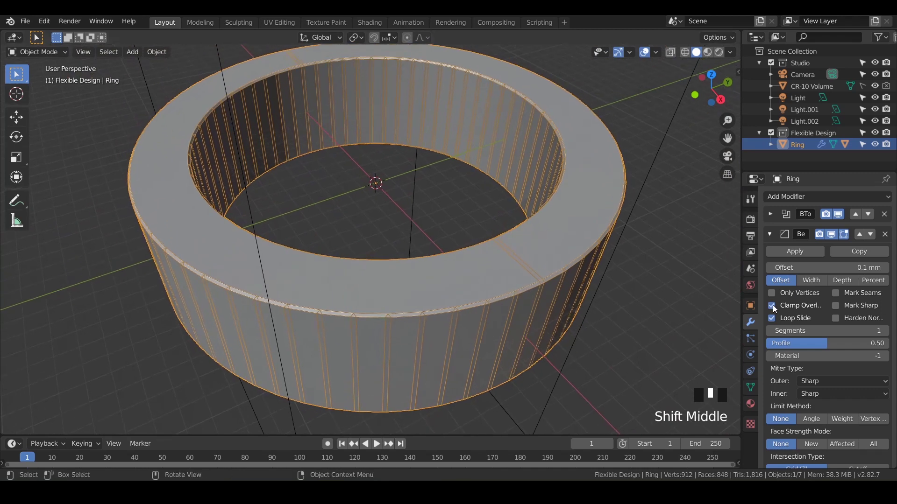
Give the Ring's bevel a 0.5 mm offset and 3 segments, then hide overlays to preview it.
left_click(817, 270)
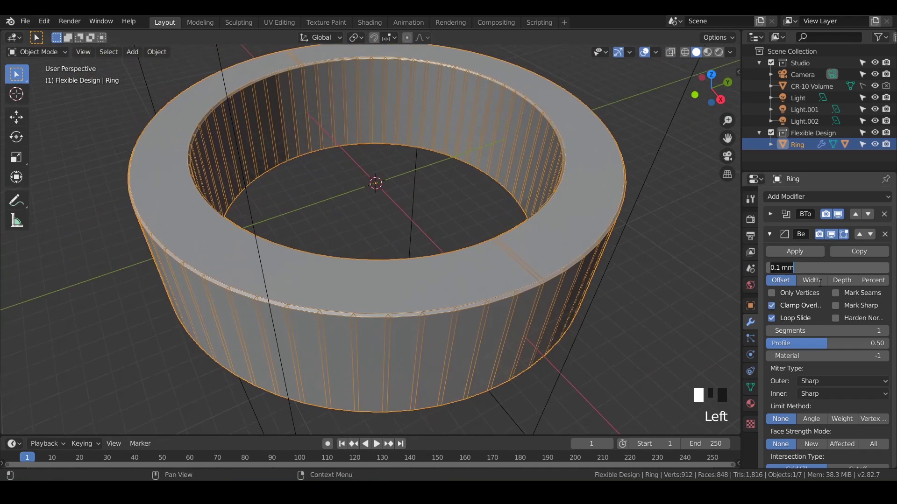
type("0.5")
key("Return")
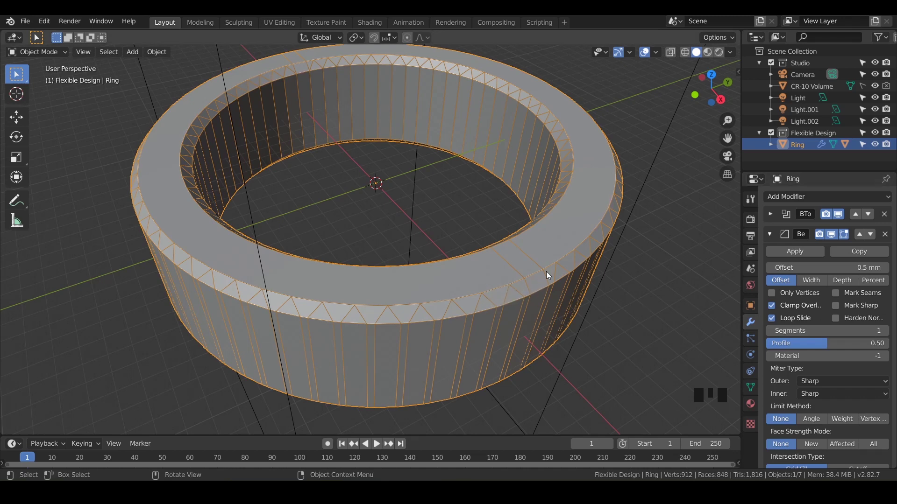
left_click(885, 331)
left_click(885, 331)
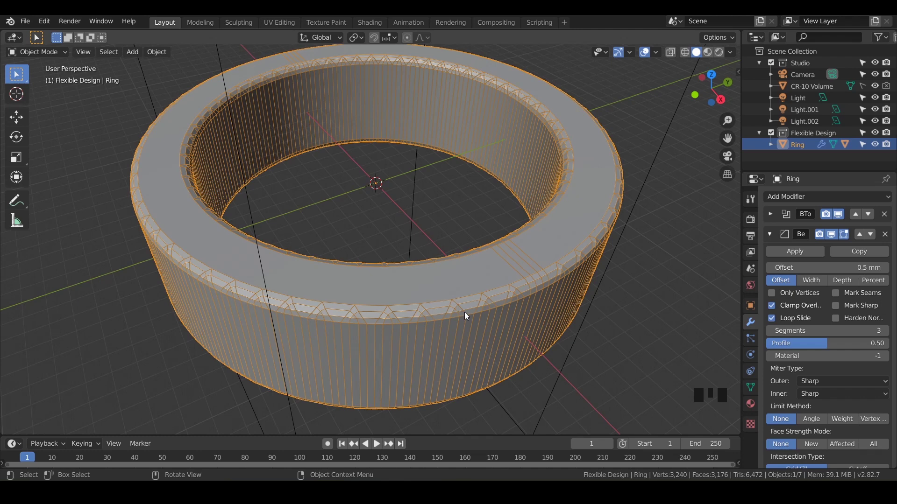
left_click(645, 52)
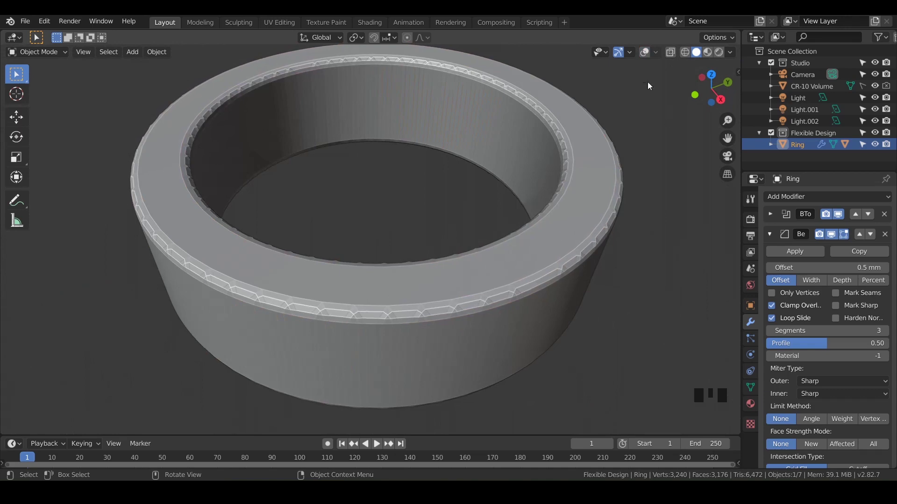
Switch the bevel's Limit Method to Angle (30°), toggling overlays off and on to check.
left_click(644, 53)
scroll(808, 380, "down", 2)
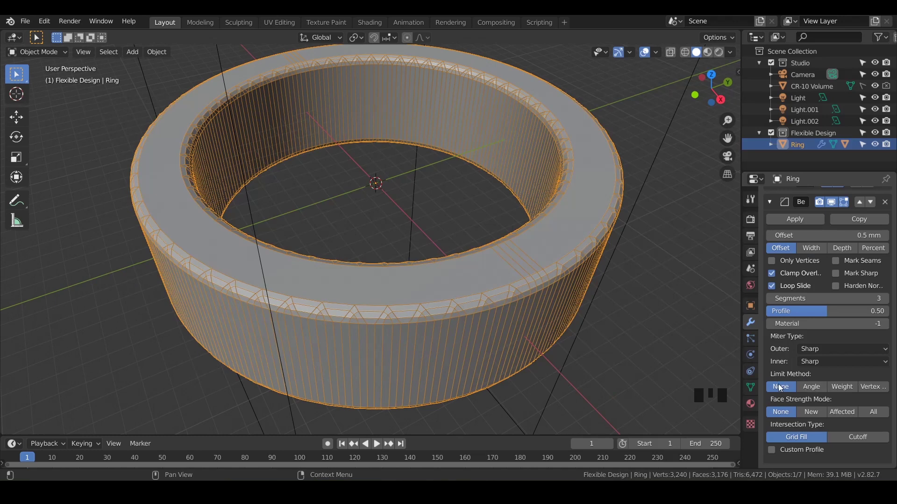
left_click(814, 388)
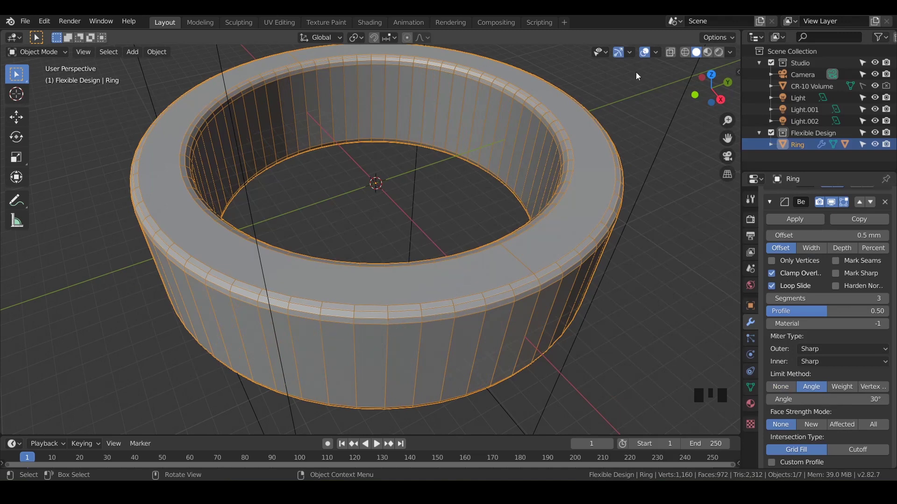
left_click(643, 52)
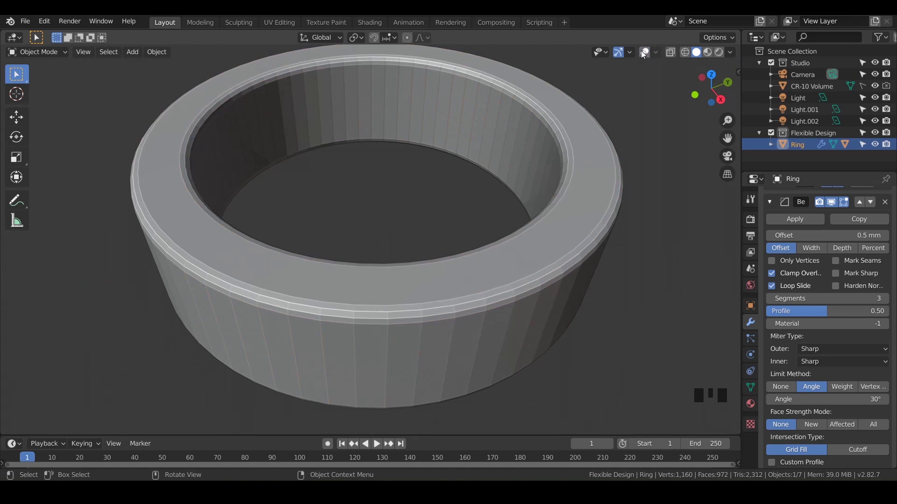
left_click(644, 52)
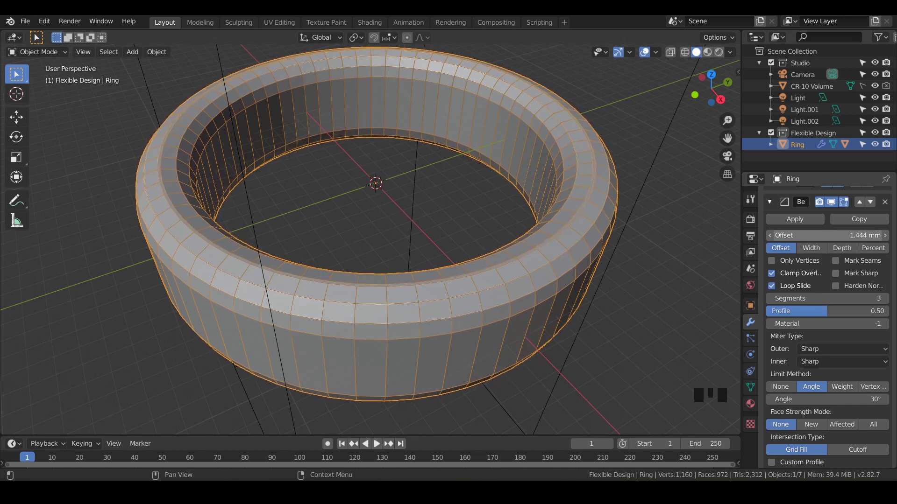
Settle the bevel offset at 1.189 mm and orbit around the ring to inspect its rounded rims.
mouse_move(827, 235)
left_mouse_down()
mouse_move(841, 235)
mouse_move(814, 235)
left_mouse_up()
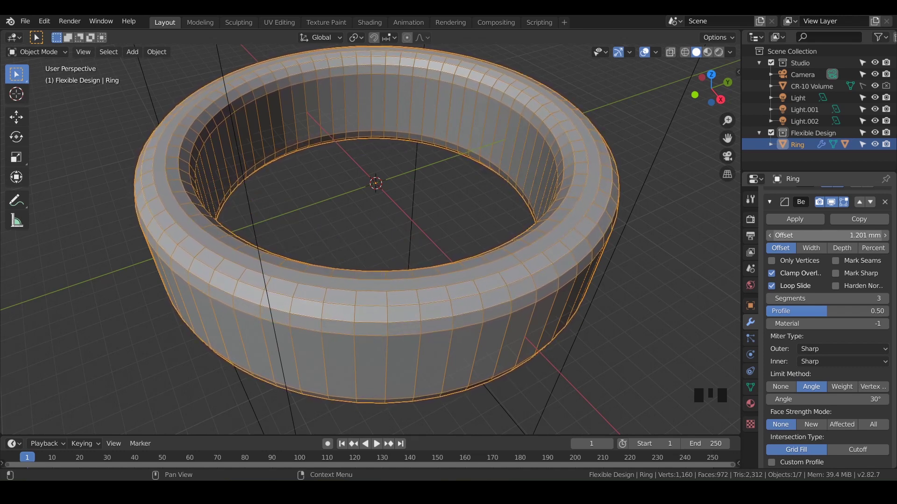
left_click_drag(815, 235, 814, 235)
mouse_move(528, 350)
middle_mouse_down()
mouse_move(522, 242)
mouse_move(511, 337)
mouse_move(526, 383)
mouse_move(622, 321)
mouse_move(481, 338)
mouse_move(484, 348)
mouse_move(537, 335)
middle_mouse_up()
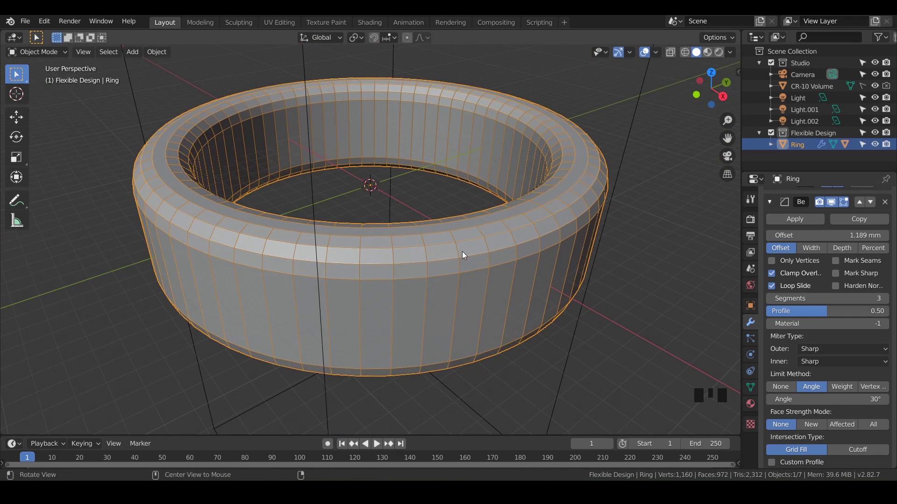
middle_click_drag(464, 255, 402, 231)
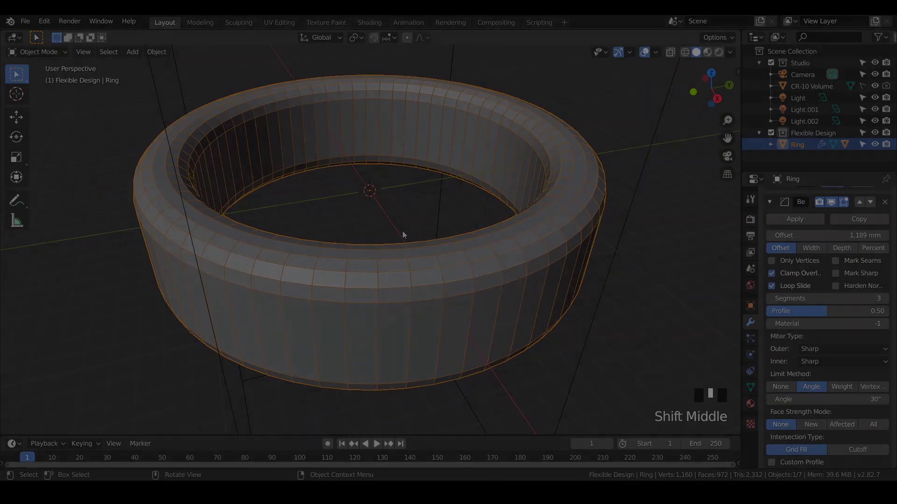